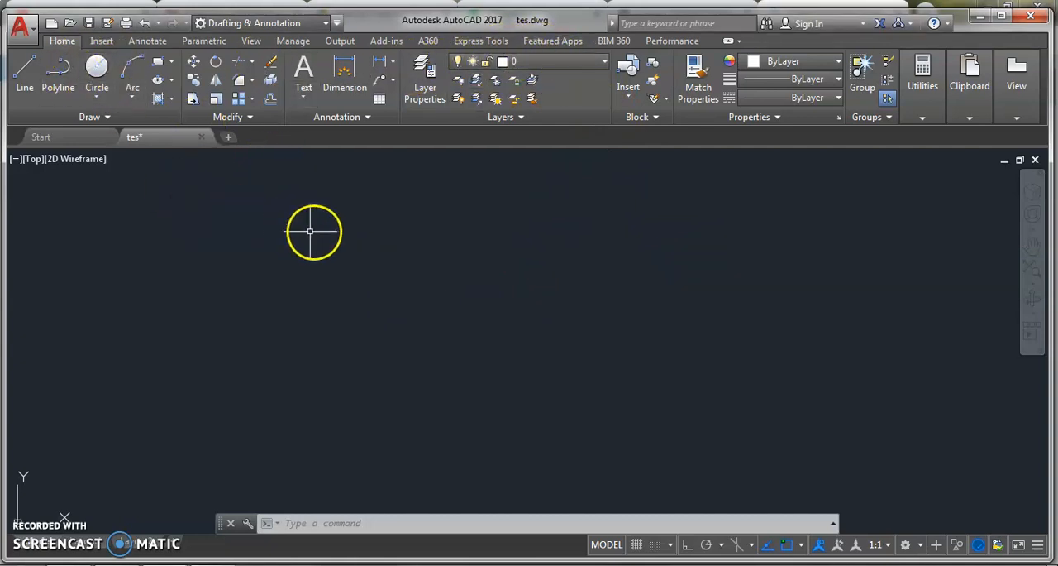
Draw a circle with a radius of about 62 in the upper part of the empty drawing
{"action": "left_click", "coordinate": [97, 66]}
{"action": "left_click", "coordinate": [273, 238]}
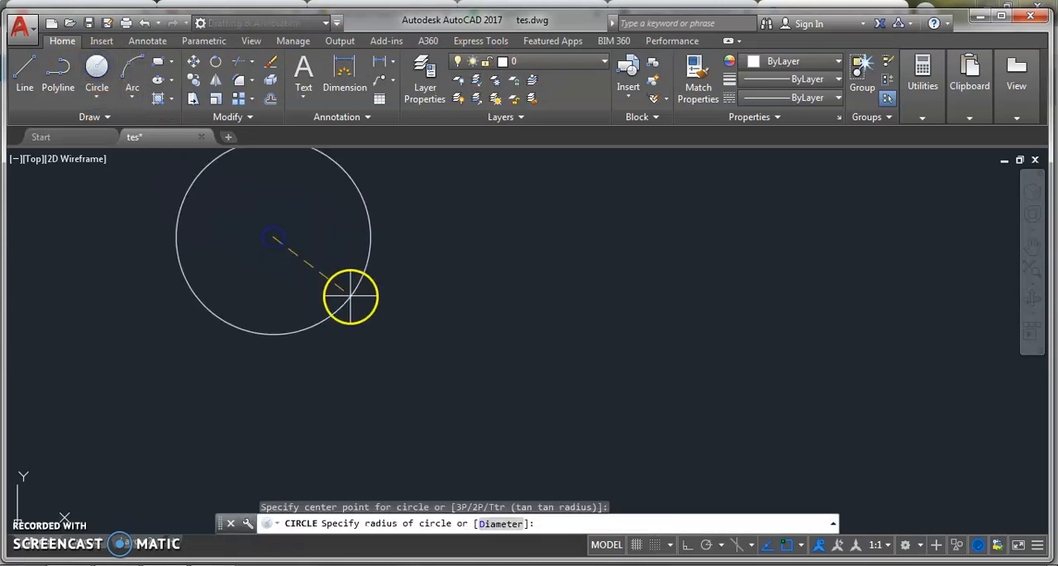
{"action": "left_click", "coordinate": [322, 265]}
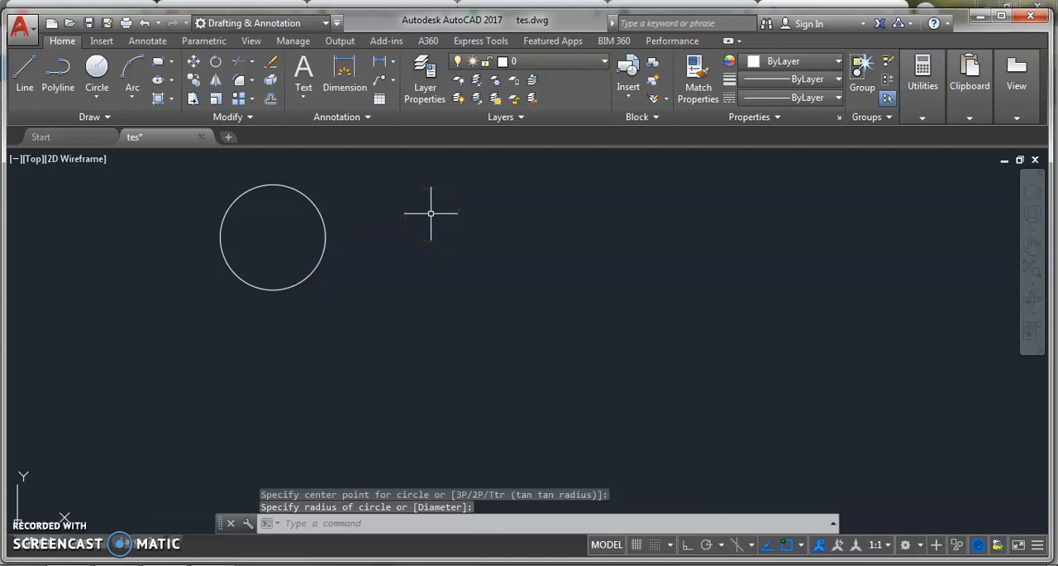
Create a new layer named tes 1 in the layer manager
{"action": "left_click", "coordinate": [427, 74]}
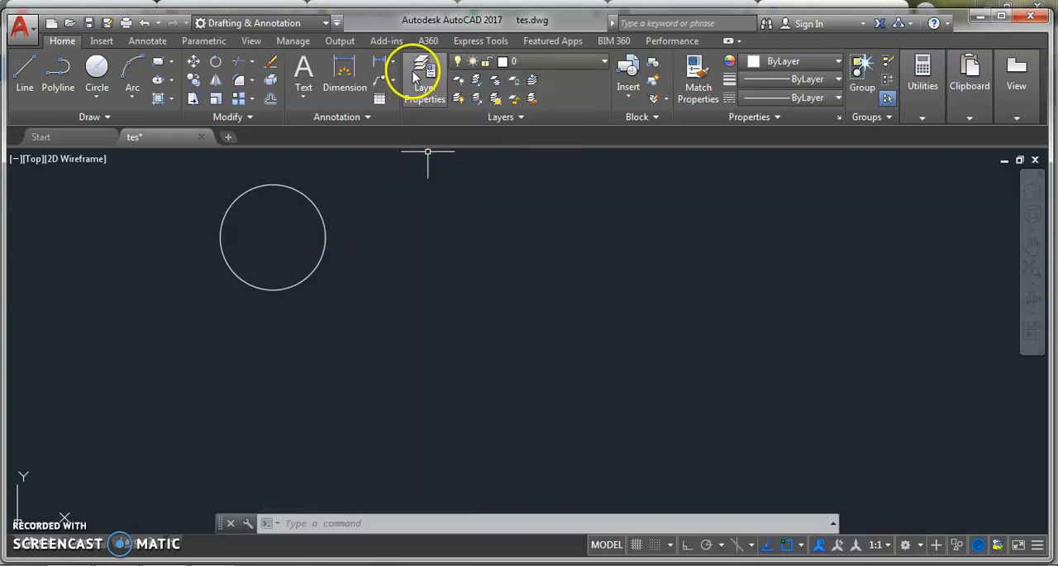
{"action": "left_click", "coordinate": [425, 43]}
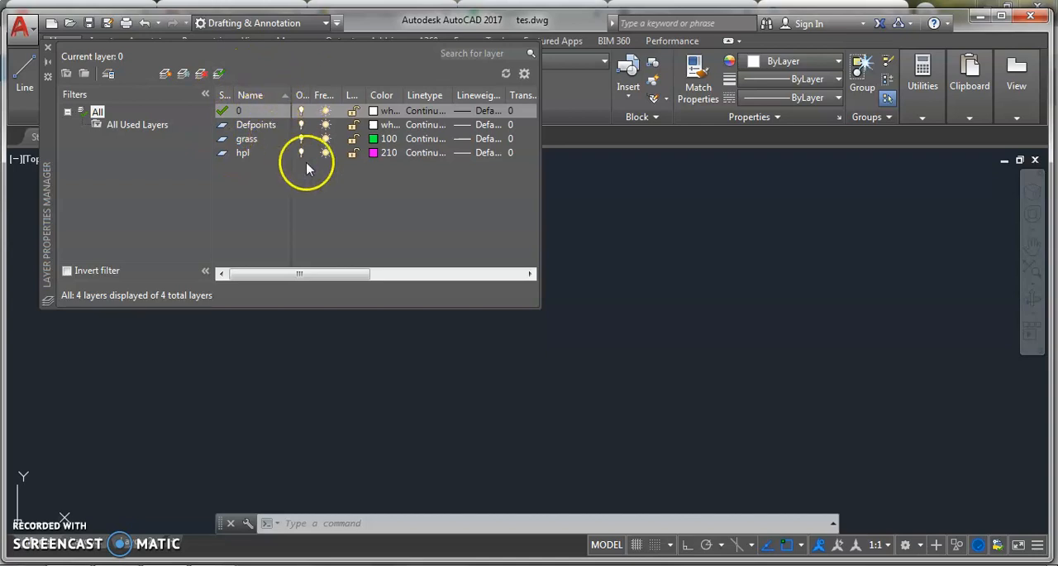
{"action": "left_click", "coordinate": [166, 74]}
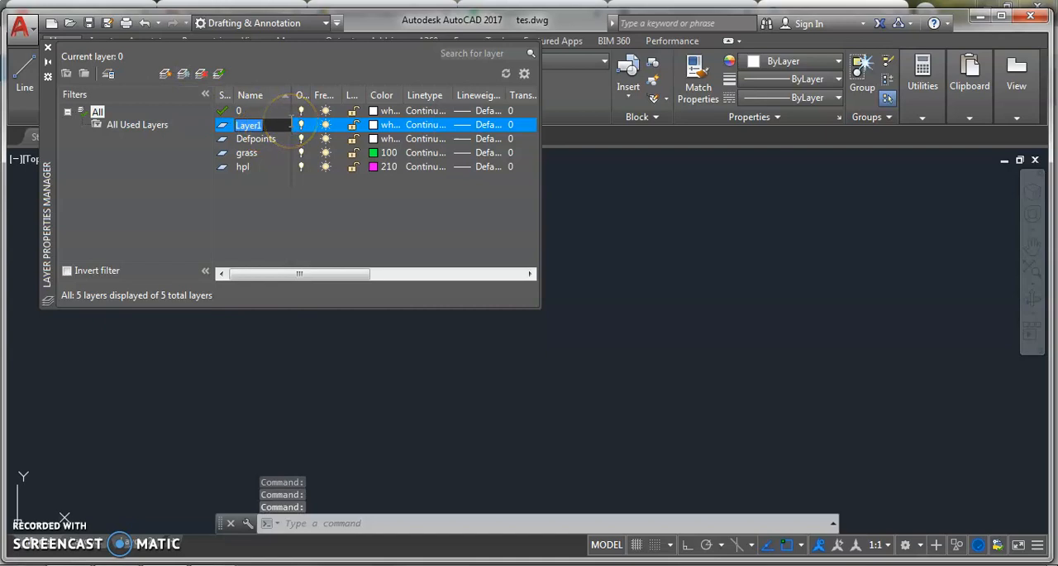
{"action": "type", "text": "tes 1"}
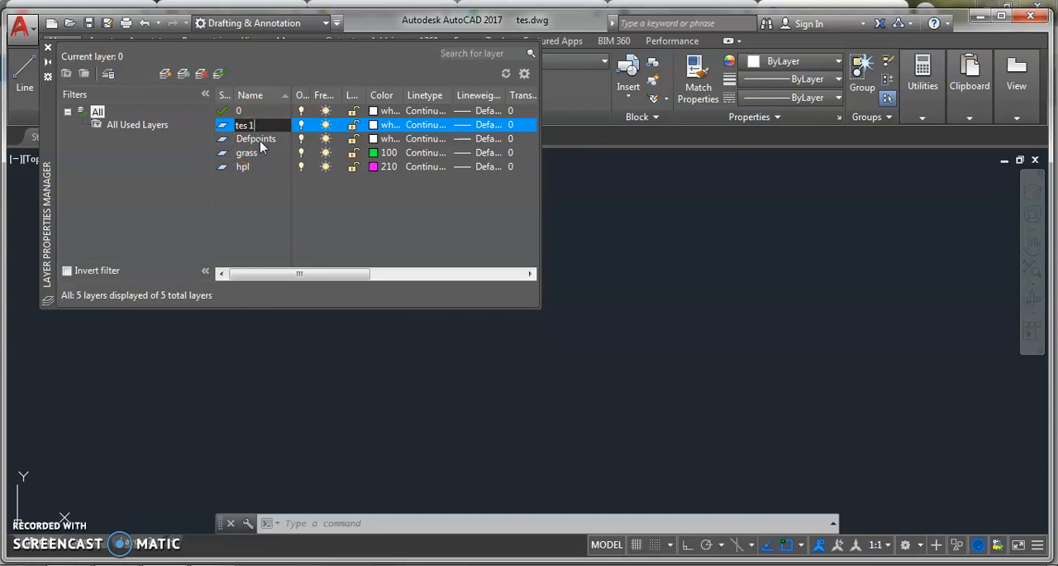
Set the color of layer tes 1 to index color 50 (yellow) and close the layer manager
{"action": "left_click", "coordinate": [374, 126]}
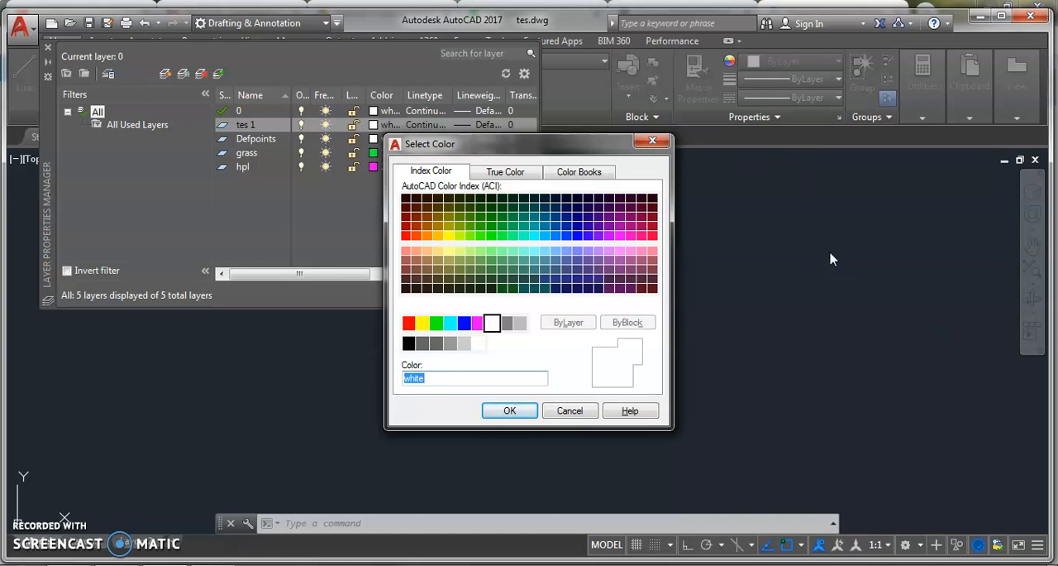
{"action": "left_click", "coordinate": [448, 236]}
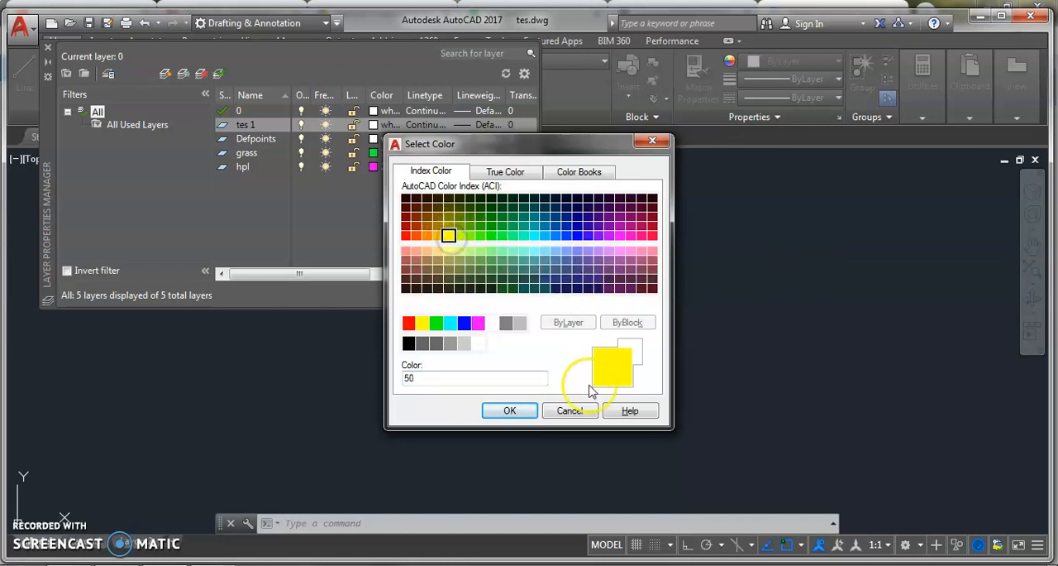
{"action": "left_click", "coordinate": [509, 411]}
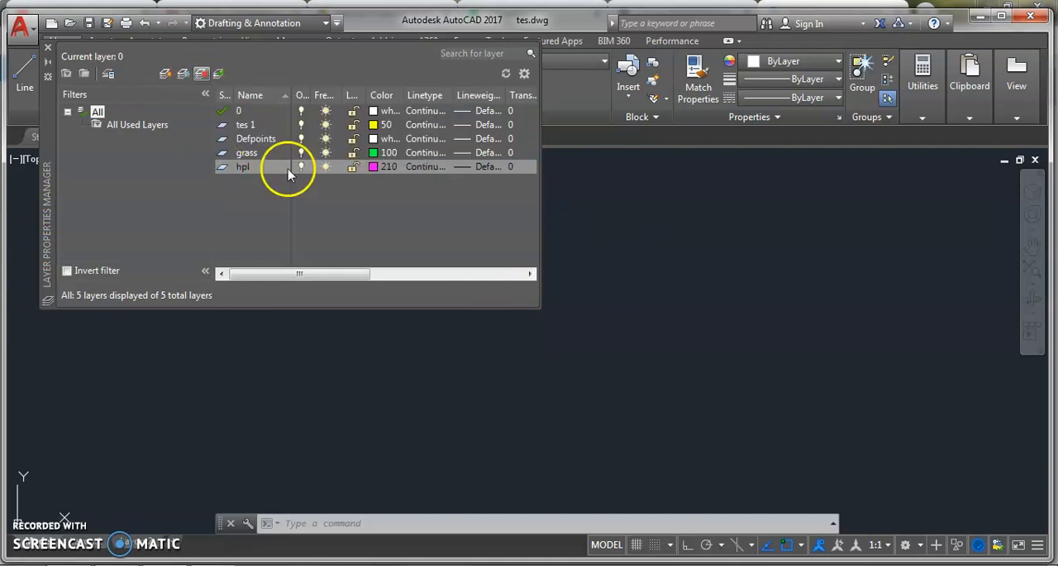
{"action": "left_click", "coordinate": [47, 45]}
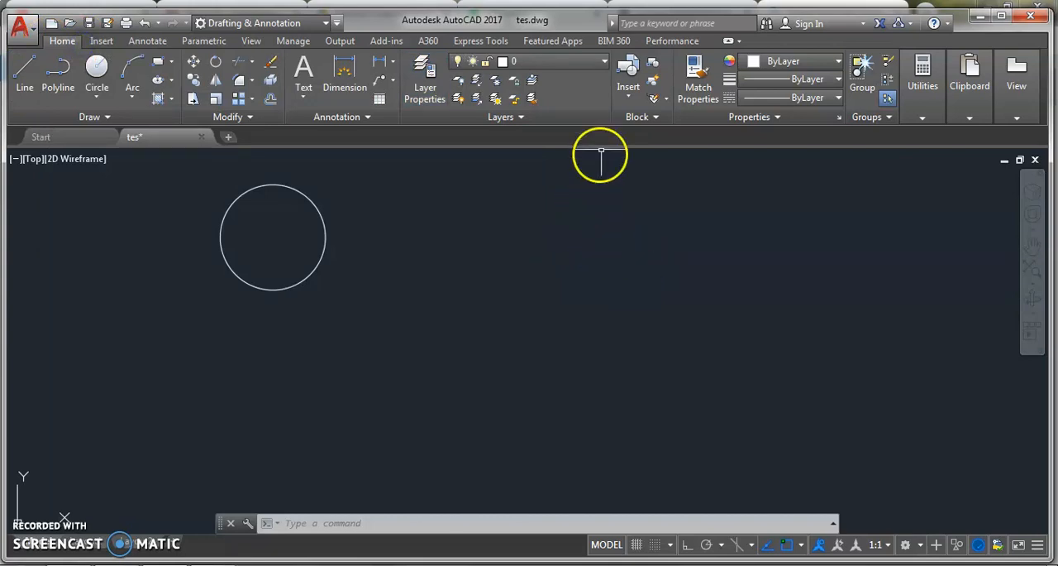
Make tes 1 the current layer and draw a circle with a radius of about 95 overlapping the first one
{"action": "left_click", "coordinate": [572, 65]}
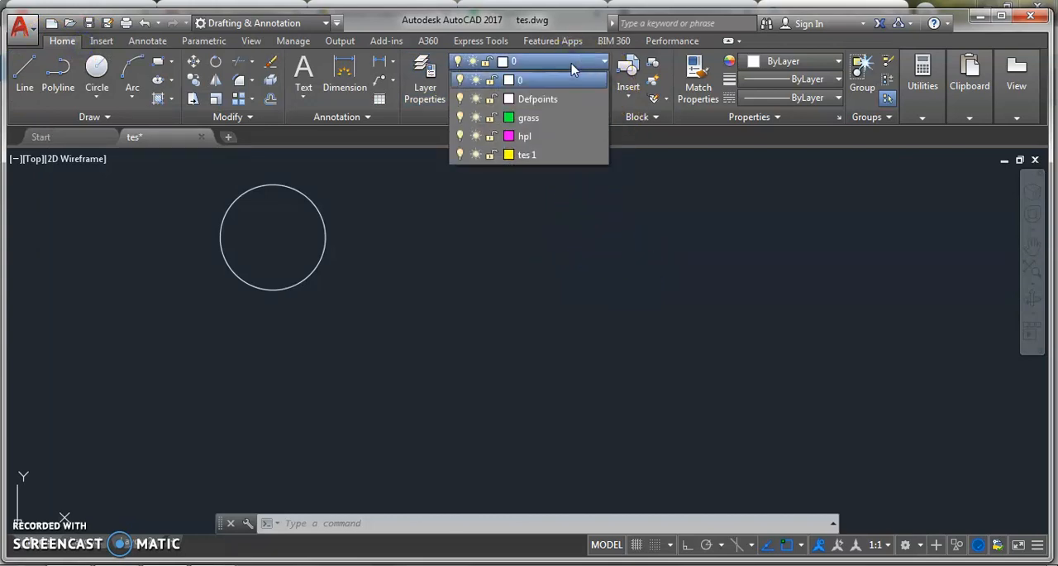
{"action": "left_click", "coordinate": [535, 159]}
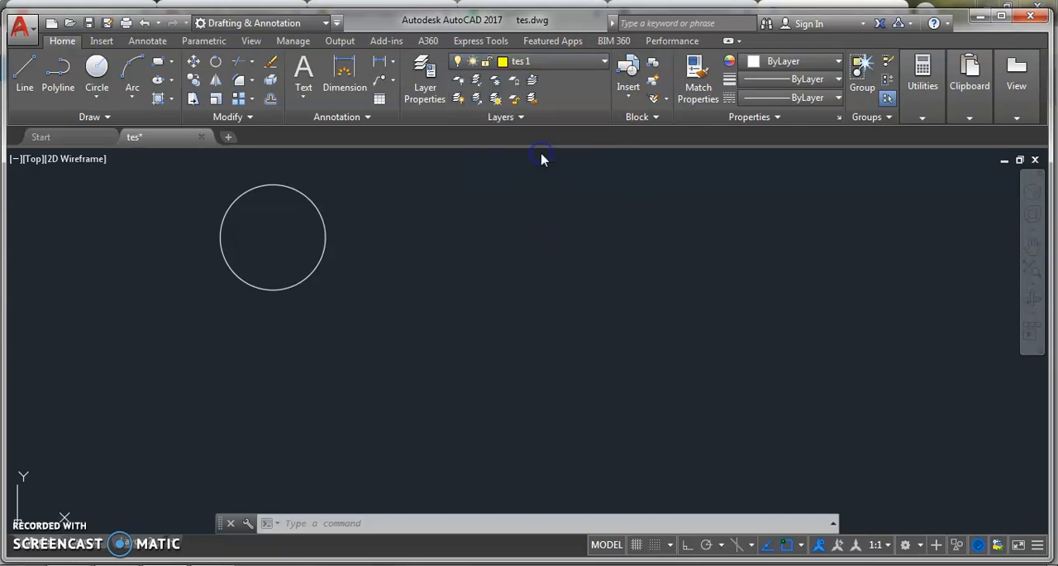
{"action": "left_click", "coordinate": [96, 73]}
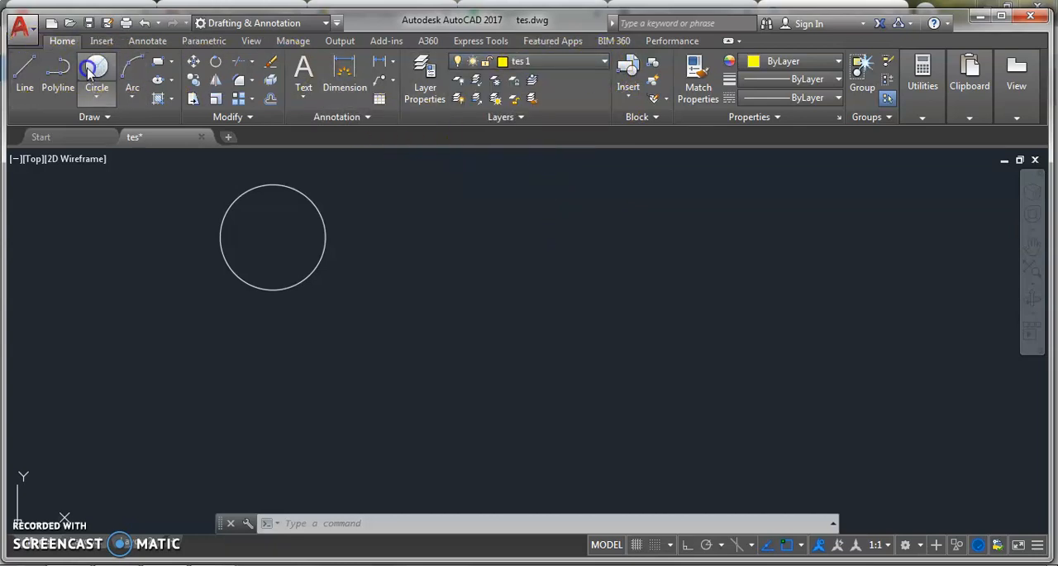
{"action": "left_click", "coordinate": [395, 344]}
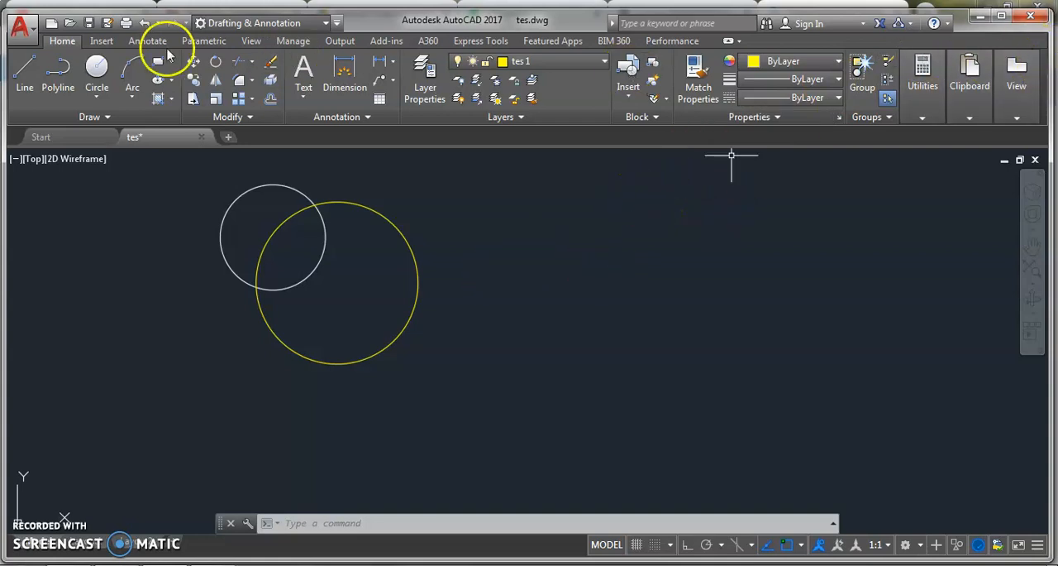
Select the yellow circle and examine its properties and the available object colors
{"action": "left_click", "coordinate": [969, 79]}
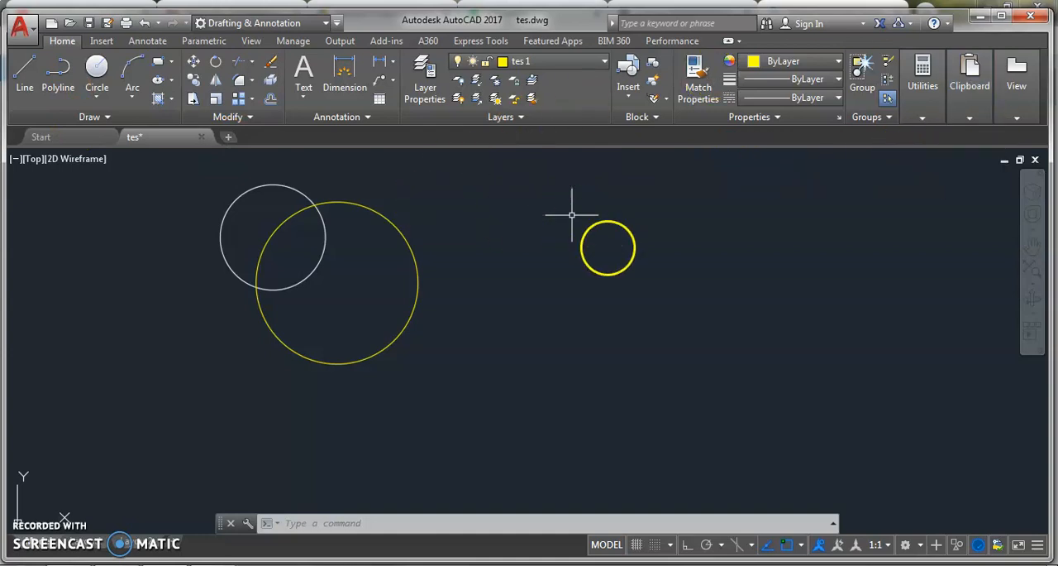
{"action": "left_click", "coordinate": [408, 207]}
{"action": "left_click", "coordinate": [383, 230]}
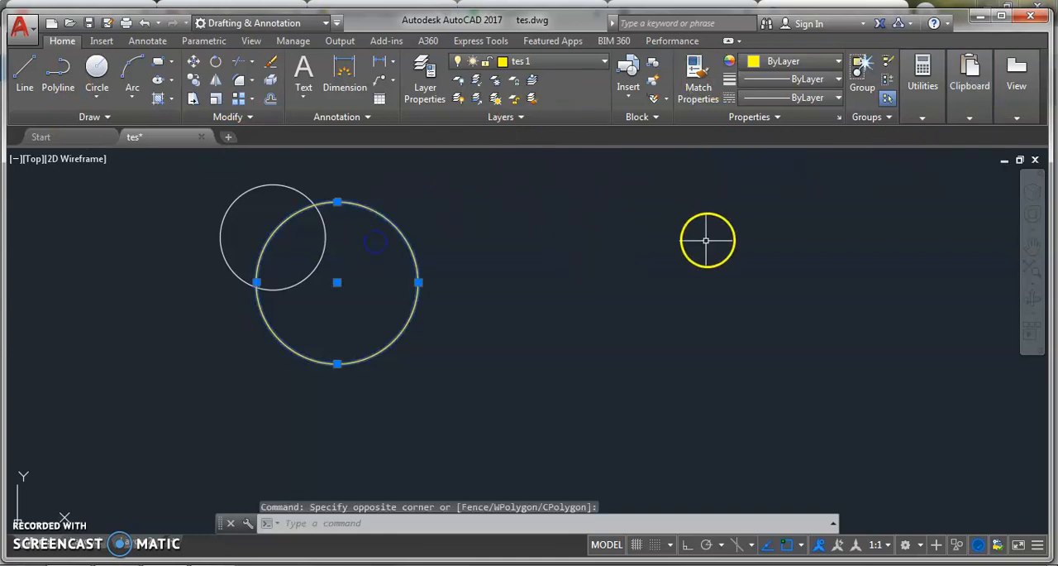
{"action": "right_click", "coordinate": [394, 234]}
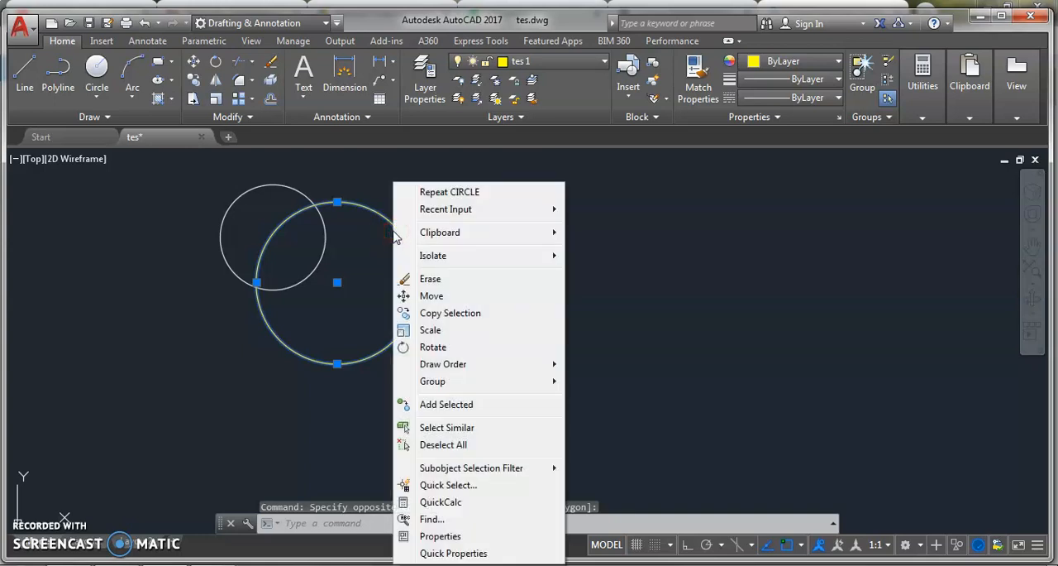
{"action": "left_click", "coordinate": [451, 536]}
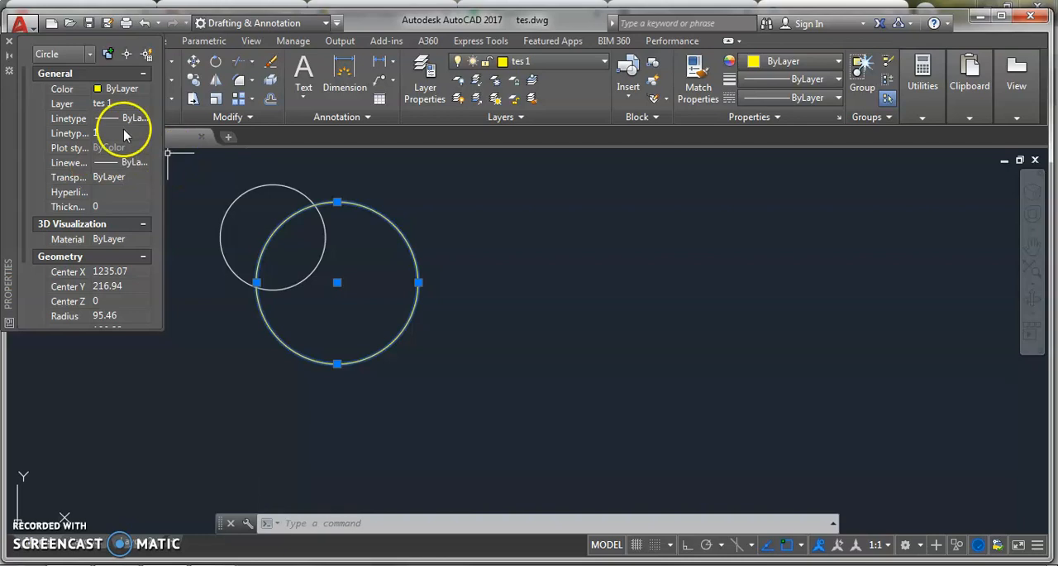
{"action": "left_click", "coordinate": [9, 41]}
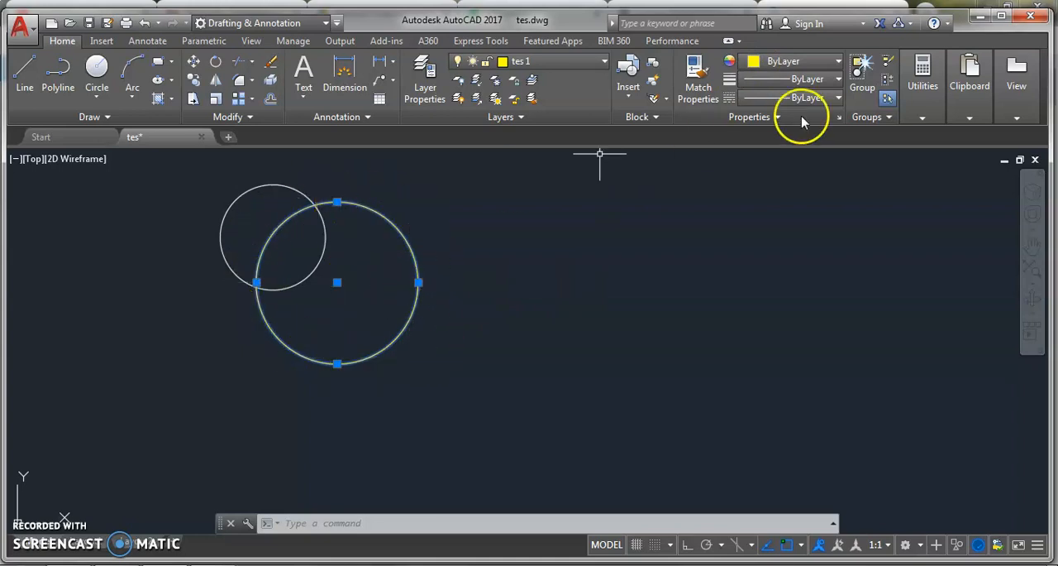
{"action": "left_click", "coordinate": [838, 63]}
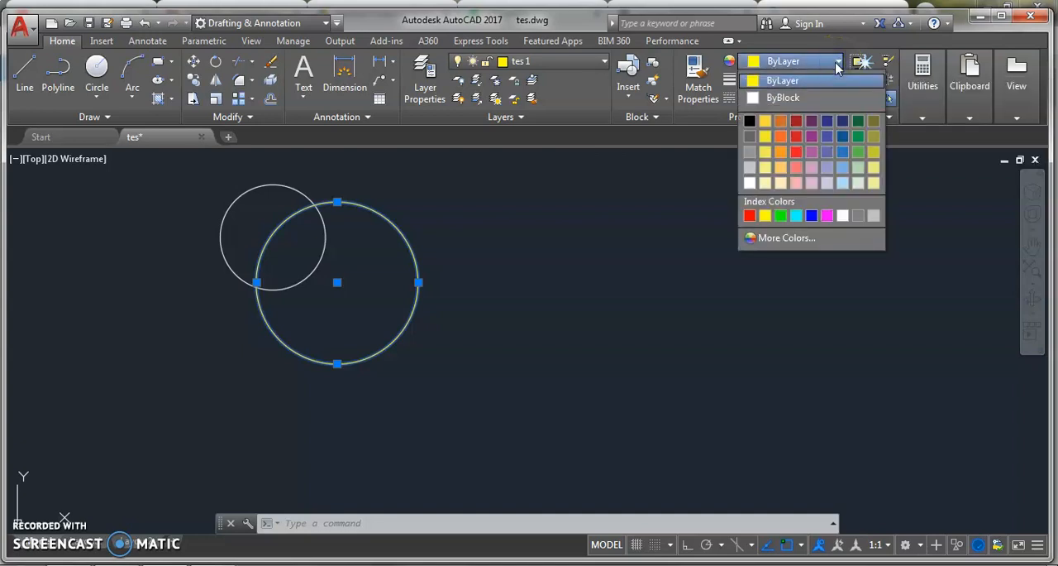
{"action": "left_click", "coordinate": [837, 68]}
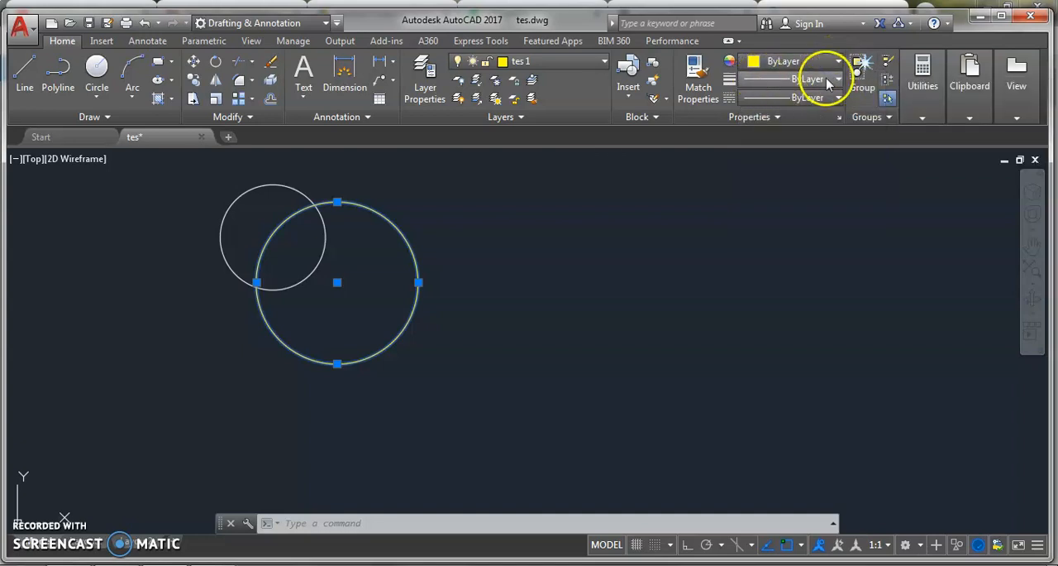
Set the yellow circle's lineweight to 0.53 mm and clear the selection
{"action": "left_click", "coordinate": [828, 80]}
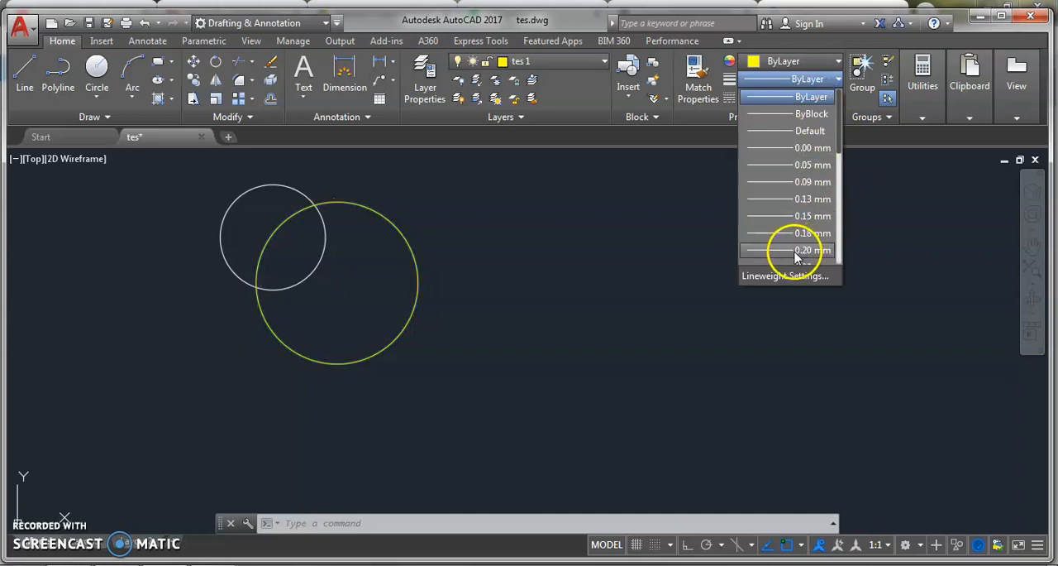
{"action": "scroll", "coordinate": [796, 252], "scroll_direction": "down", "scroll_amount": 3}
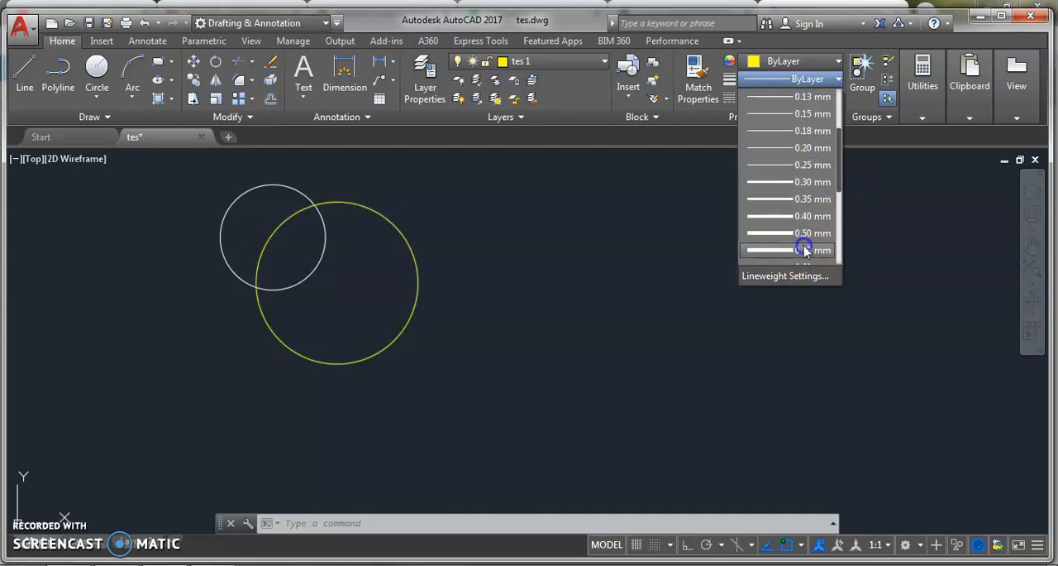
{"action": "left_click", "coordinate": [799, 248]}
{"action": "left_click", "coordinate": [677, 258]}
{"action": "key", "text": "Escape"}
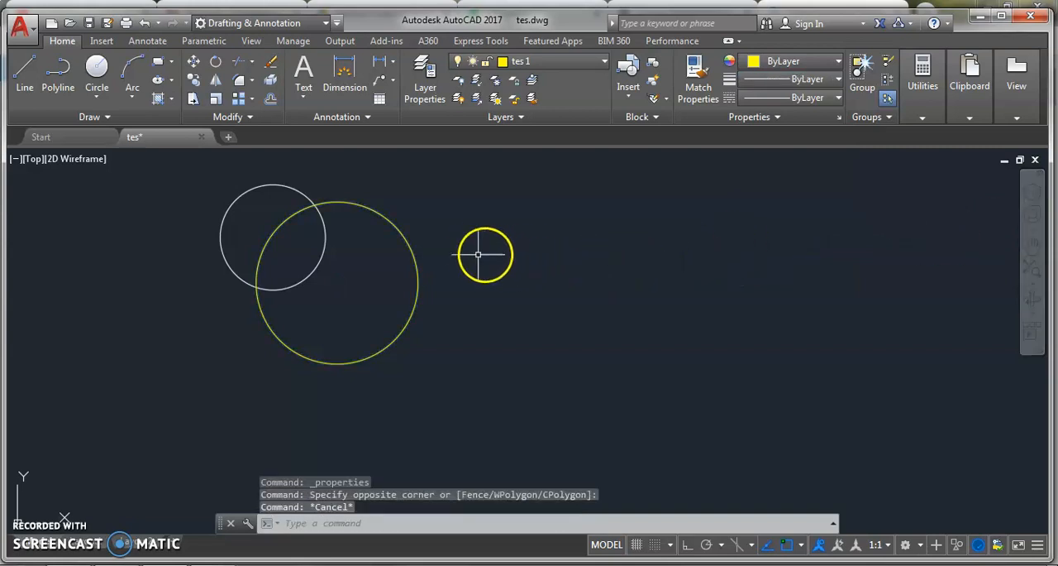
Reselect the yellow circle, inspect its assigned lineweight and its appearance in the drawing, and deselect it
{"action": "scroll", "coordinate": [331, 194], "scroll_direction": "up", "scroll_amount": 5}
{"action": "scroll", "coordinate": [171, 254], "scroll_direction": "down", "scroll_amount": 5}
{"action": "middle_click_drag", "start_coordinate": [206, 276], "coordinate": [310, 255]}
{"action": "left_click", "coordinate": [358, 243]}
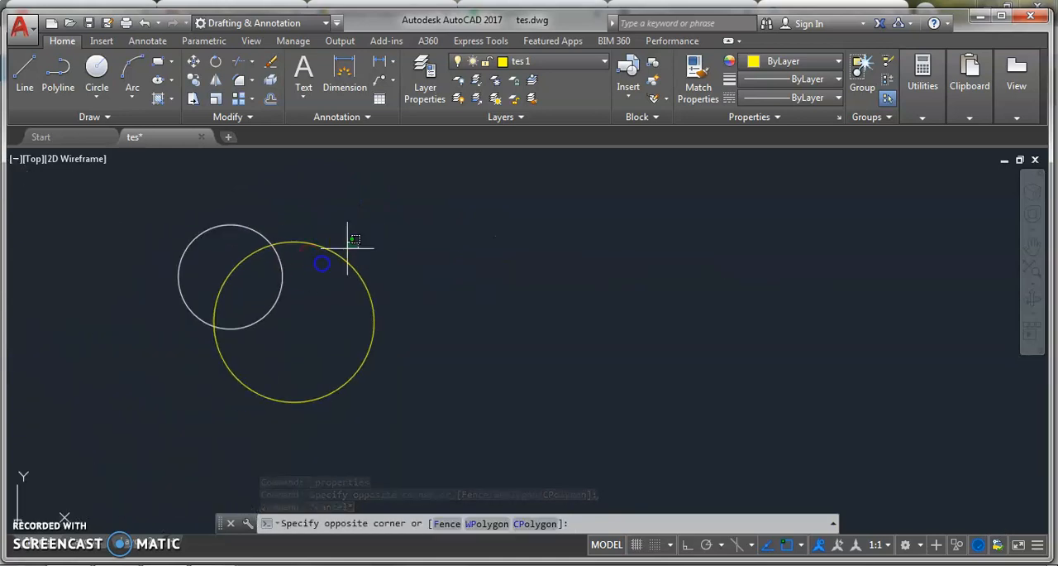
{"action": "left_click", "coordinate": [321, 265]}
{"action": "mouse_move", "coordinate": [599, 285]}
{"action": "middle_mouse_down"}
{"action": "mouse_move", "coordinate": [705, 276]}
{"action": "mouse_move", "coordinate": [672, 255]}
{"action": "middle_mouse_up"}
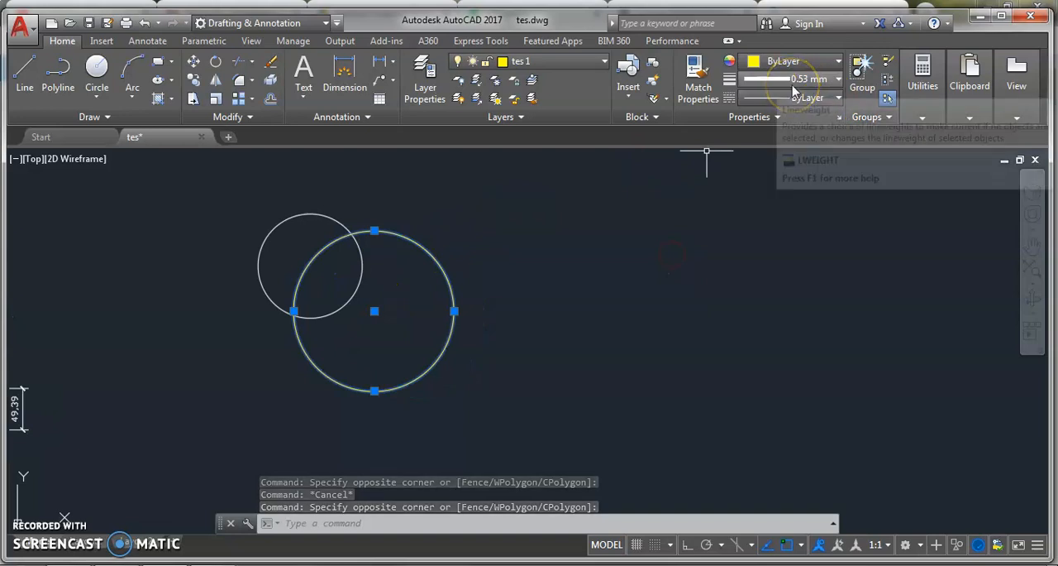
{"action": "scroll", "coordinate": [479, 266], "scroll_direction": "up", "scroll_amount": 4}
{"action": "scroll", "coordinate": [482, 265], "scroll_direction": "down", "scroll_amount": 4}
{"action": "mouse_move", "coordinate": [482, 265]}
{"action": "middle_mouse_down"}
{"action": "mouse_move", "coordinate": [458, 278]}
{"action": "mouse_move", "coordinate": [488, 255]}
{"action": "middle_mouse_up"}
{"action": "scroll", "coordinate": [454, 267], "scroll_direction": "up", "scroll_amount": 4}
{"action": "scroll", "coordinate": [456, 264], "scroll_direction": "down", "scroll_amount": 2}
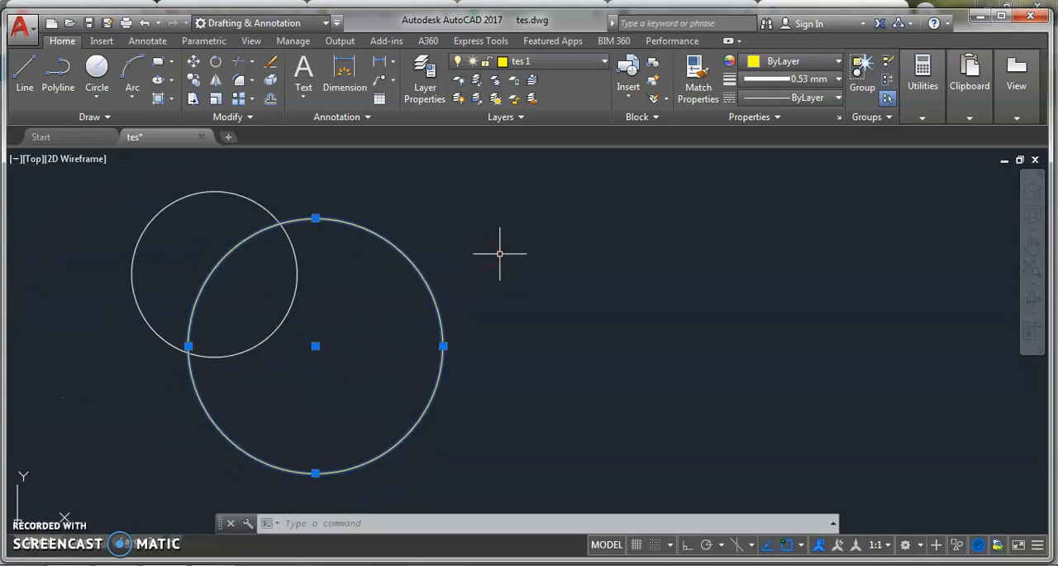
{"action": "left_click", "coordinate": [499, 253]}
{"action": "key", "text": "Escape"}
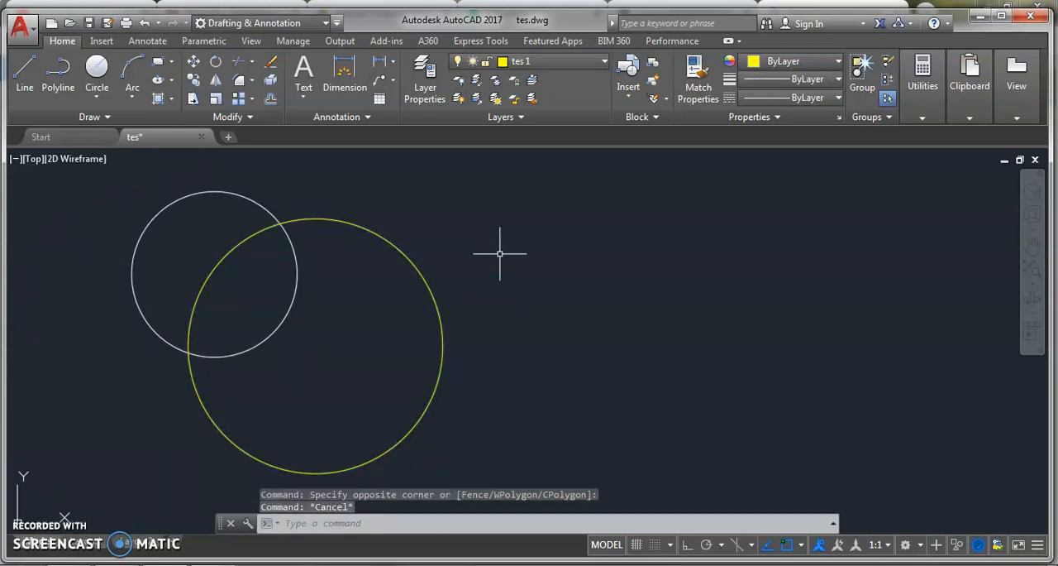
Set the yellow circle's lineweight back to ByLayer and clear the selection
{"action": "left_click", "coordinate": [461, 264]}
{"action": "left_click", "coordinate": [400, 322]}
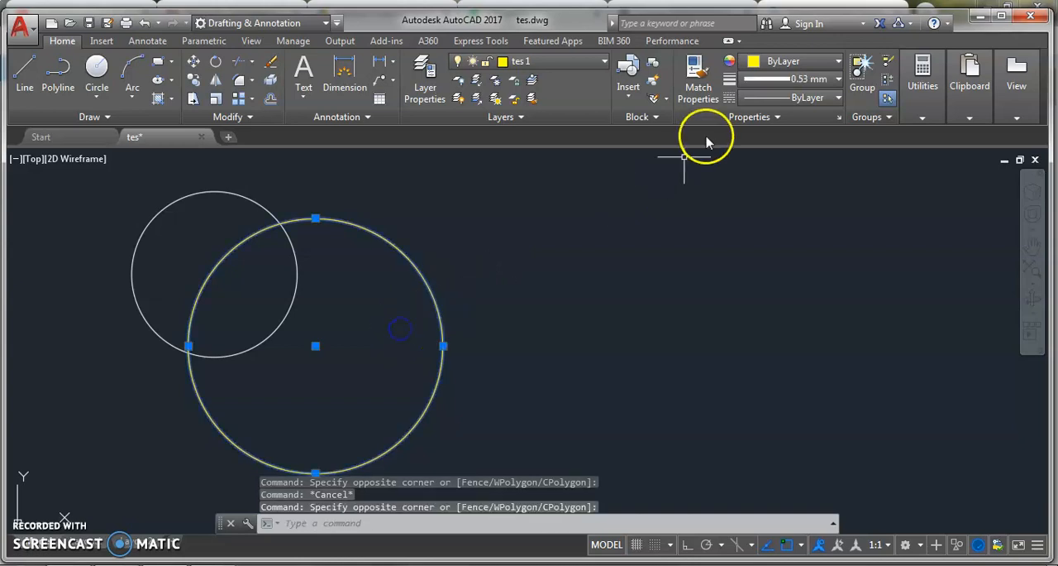
{"action": "left_click", "coordinate": [806, 79]}
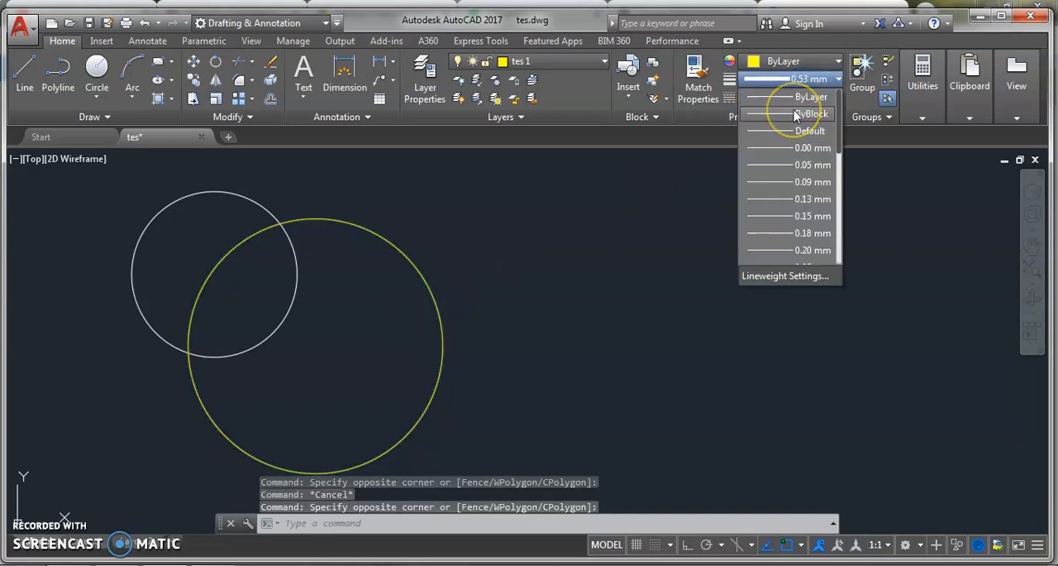
{"action": "left_click", "coordinate": [804, 97]}
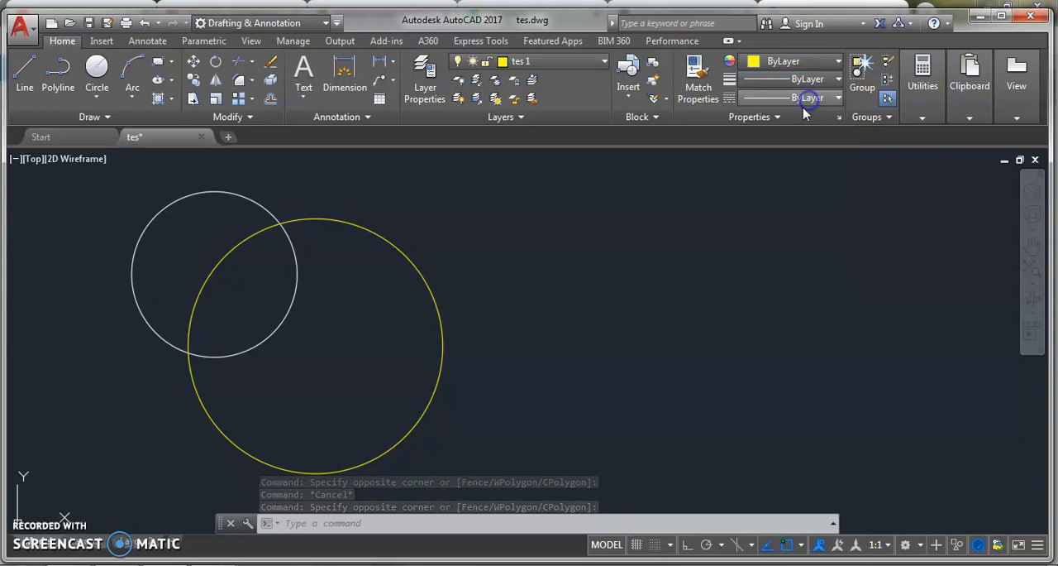
{"action": "left_click", "coordinate": [677, 271]}
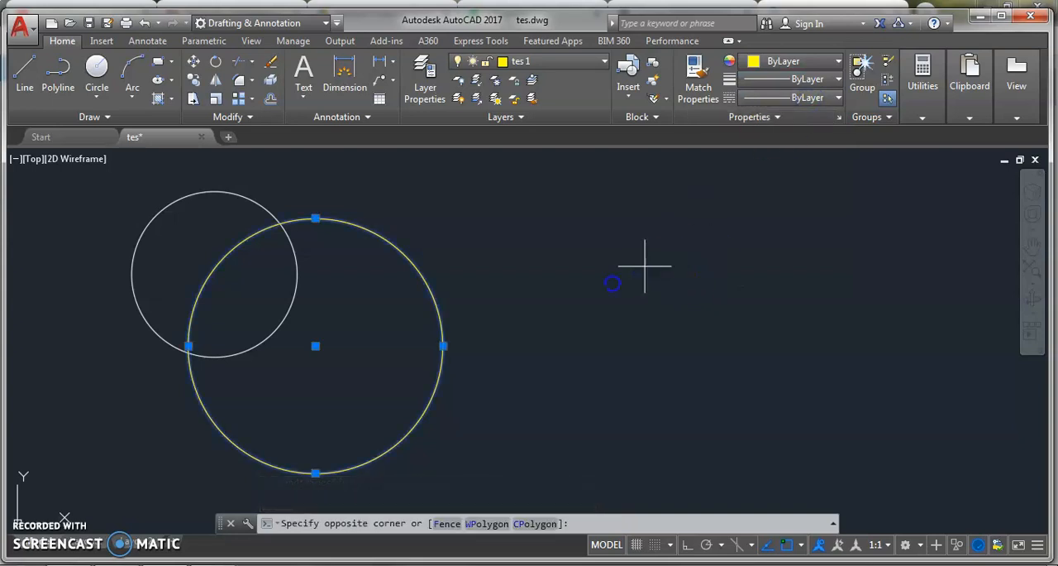
{"action": "left_click", "coordinate": [577, 284]}
{"action": "key", "text": "Escape"}
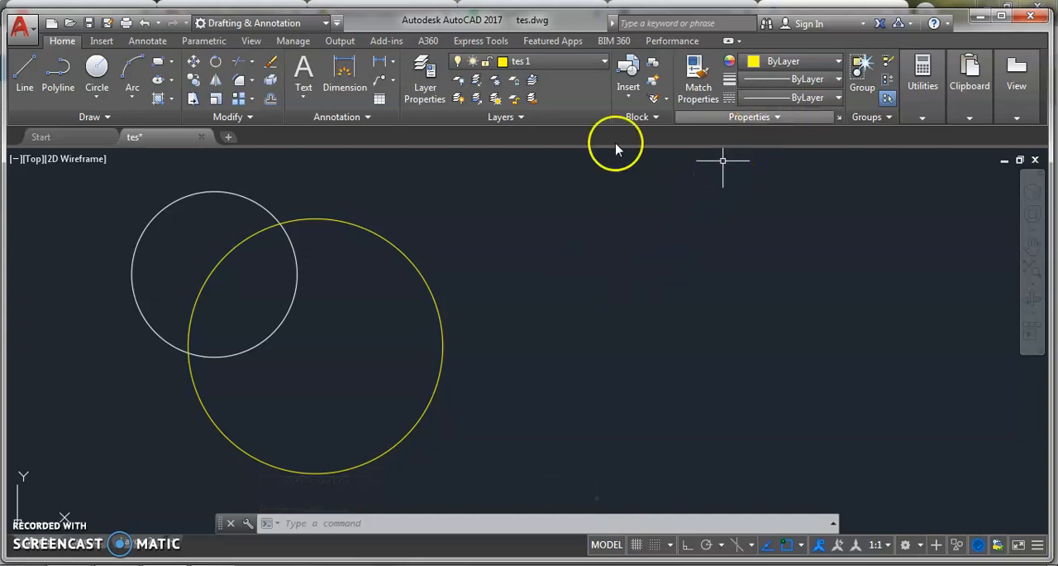
Select the yellow circle and preview the available linetypes on it, keeping ByLayer
{"action": "left_click", "coordinate": [432, 234]}
{"action": "left_click", "coordinate": [369, 296]}
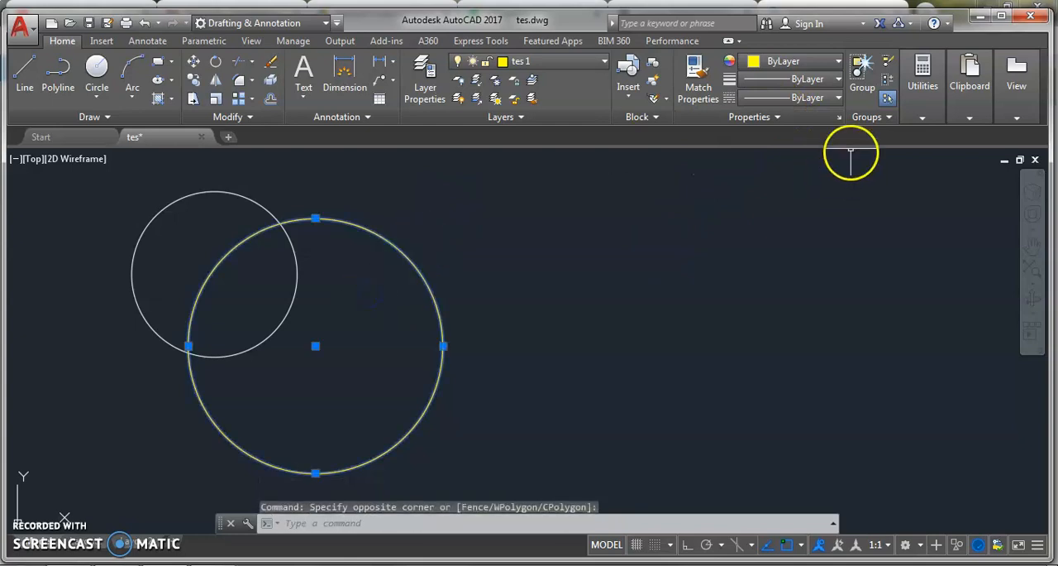
{"action": "left_click", "coordinate": [828, 99]}
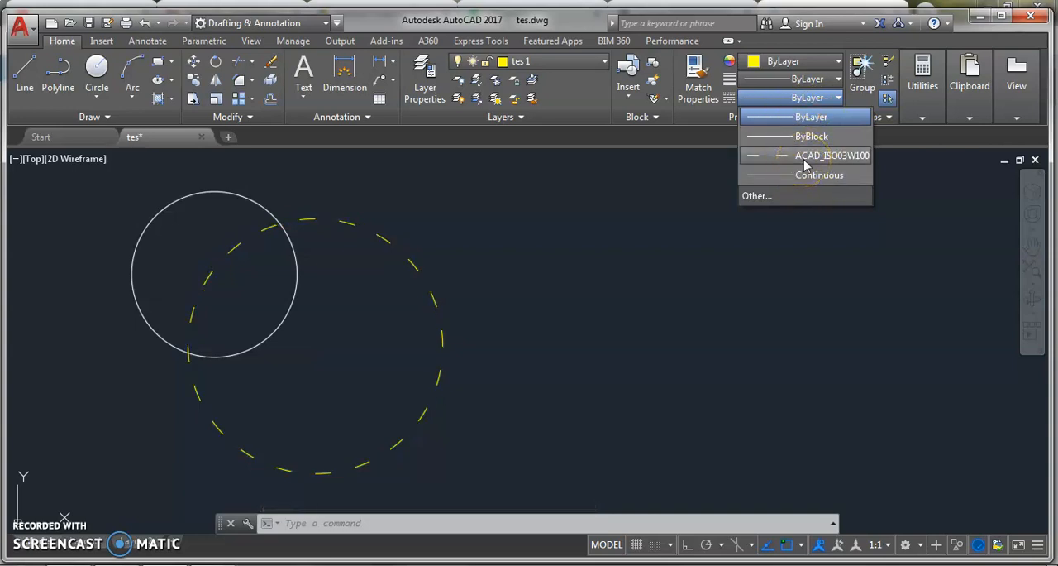
{"action": "left_click", "coordinate": [809, 118]}
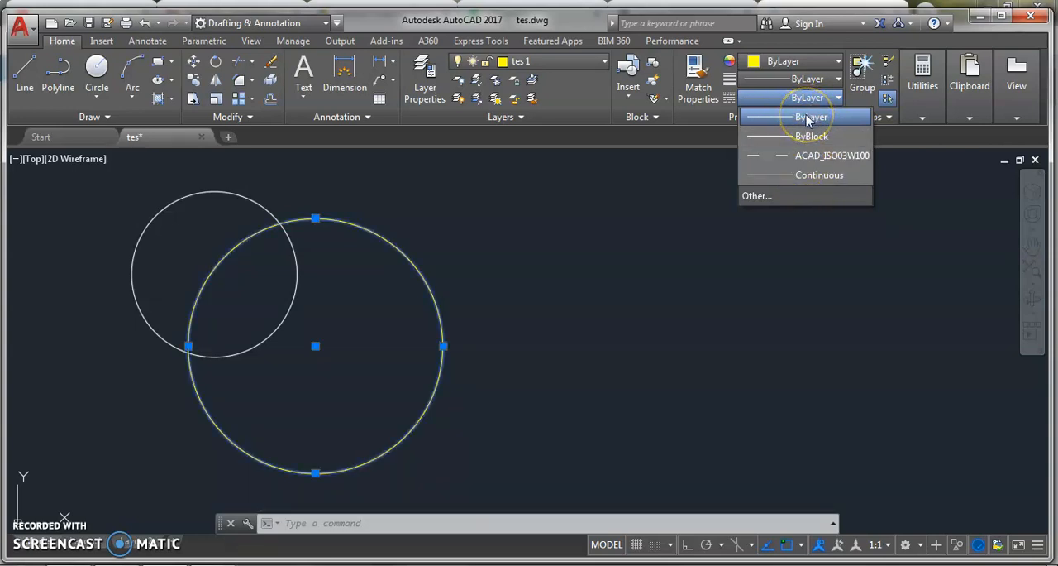
Load the ACAD_ISO04W100 (ISO long-dash dot) linetype from acadiso.lin into the drawing
{"action": "left_click", "coordinate": [765, 197]}
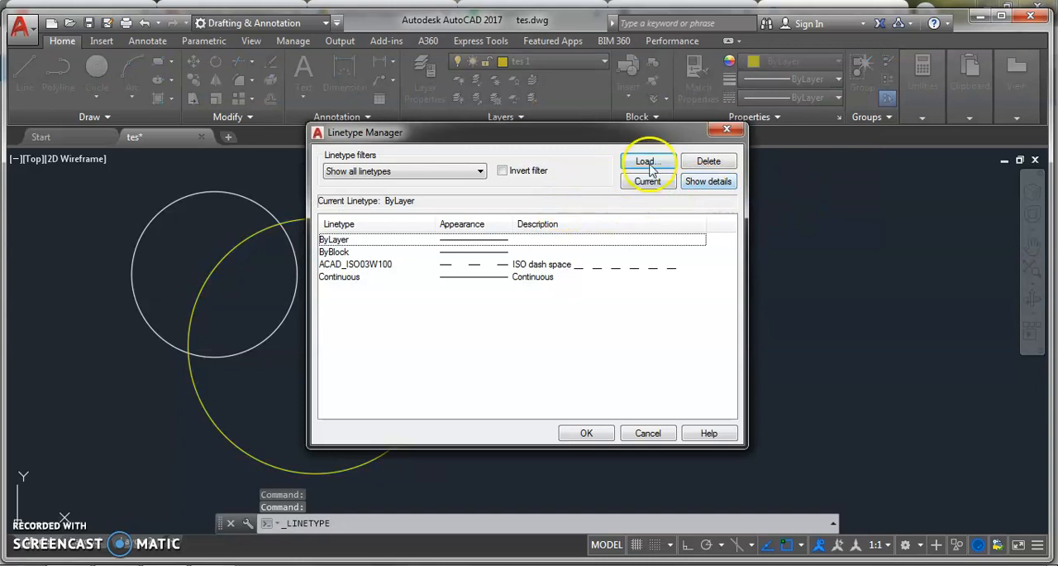
{"action": "left_click", "coordinate": [648, 165]}
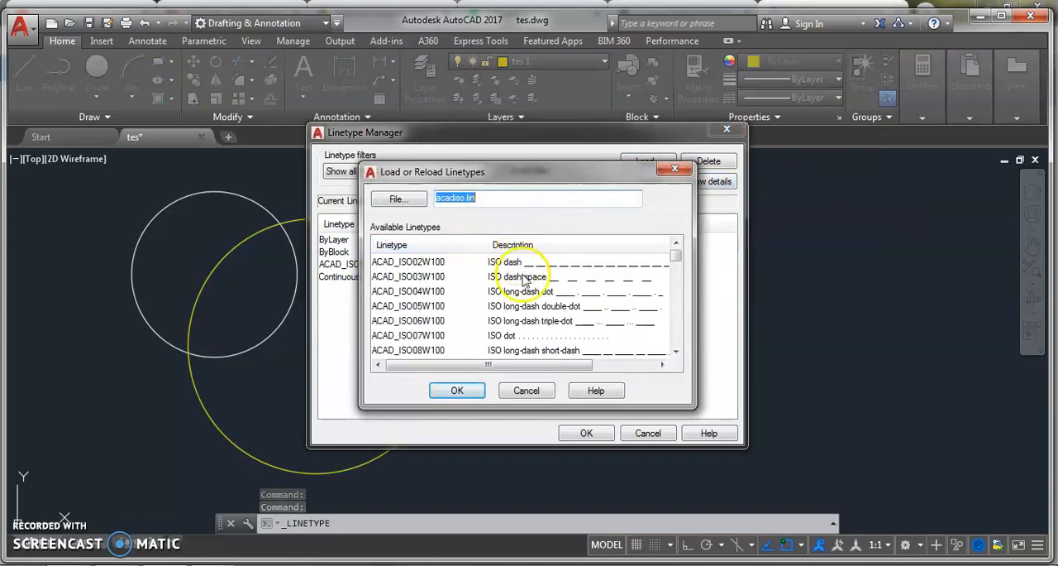
{"action": "left_click", "coordinate": [609, 295]}
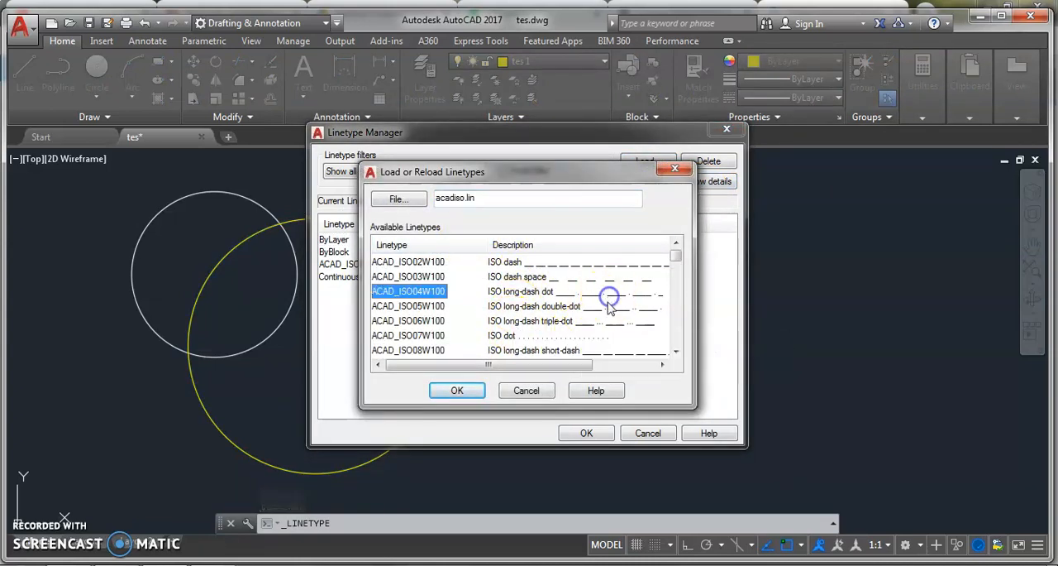
{"action": "left_click", "coordinate": [459, 391]}
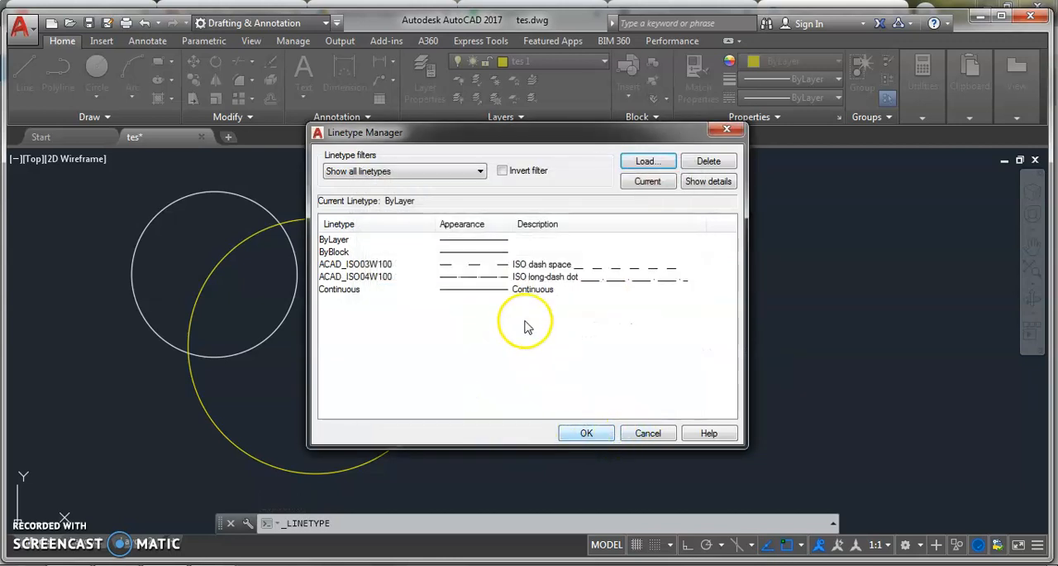
{"action": "left_click", "coordinate": [644, 282]}
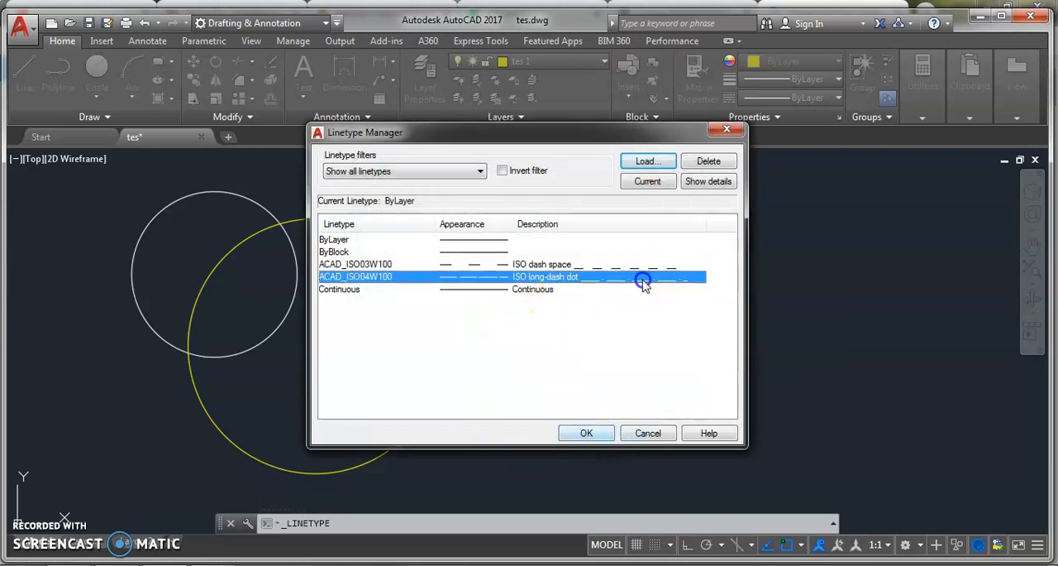
{"action": "left_click", "coordinate": [587, 433]}
Select the yellow circle and set its linetype to ACAD_ISO04W100
{"action": "left_click", "coordinate": [428, 231]}
{"action": "left_click", "coordinate": [362, 283]}
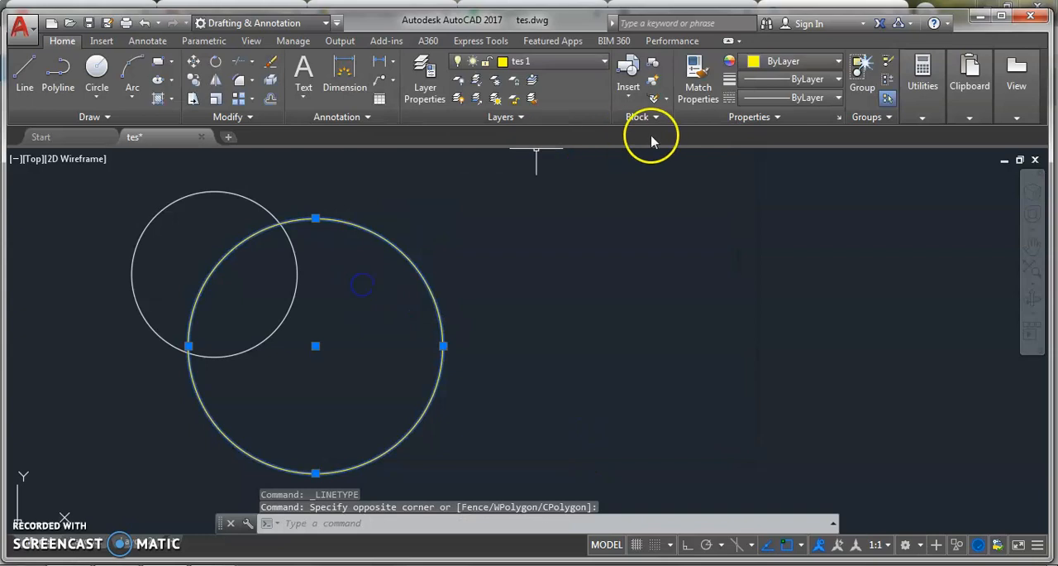
{"action": "left_click", "coordinate": [796, 98]}
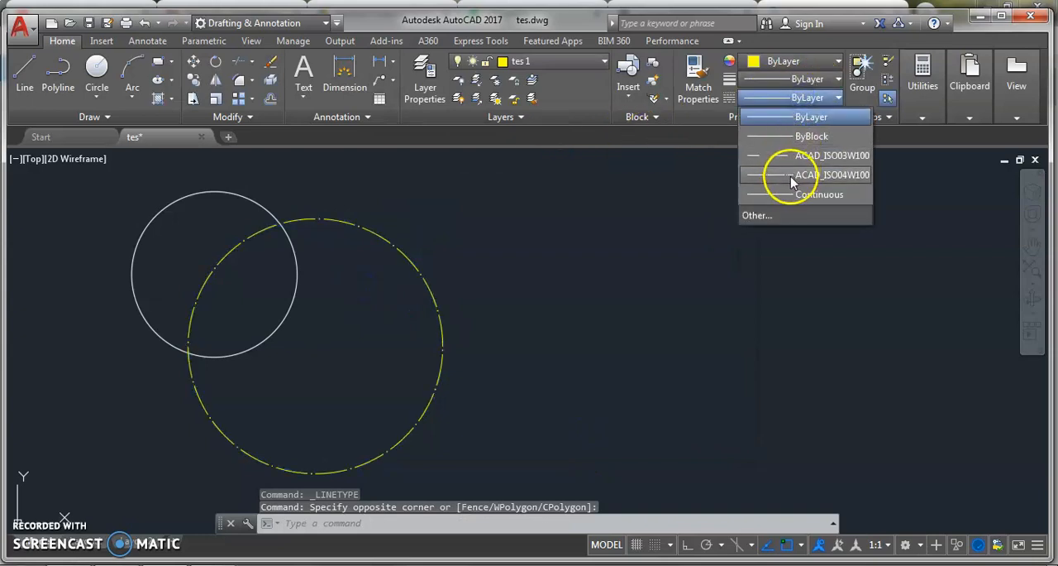
{"action": "left_click", "coordinate": [832, 175]}
{"action": "left_click", "coordinate": [780, 120]}
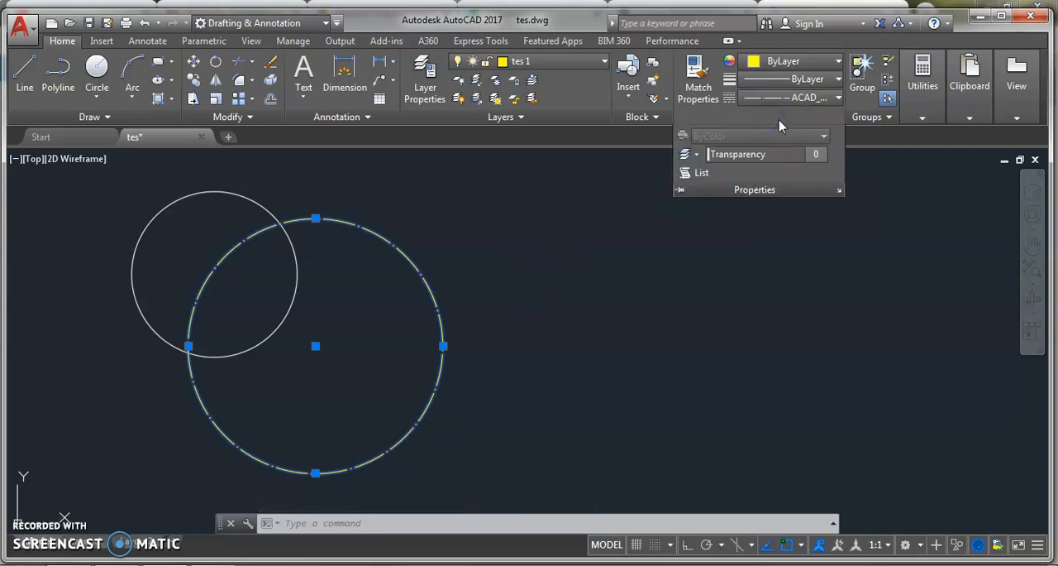
{"action": "left_click", "coordinate": [787, 245]}
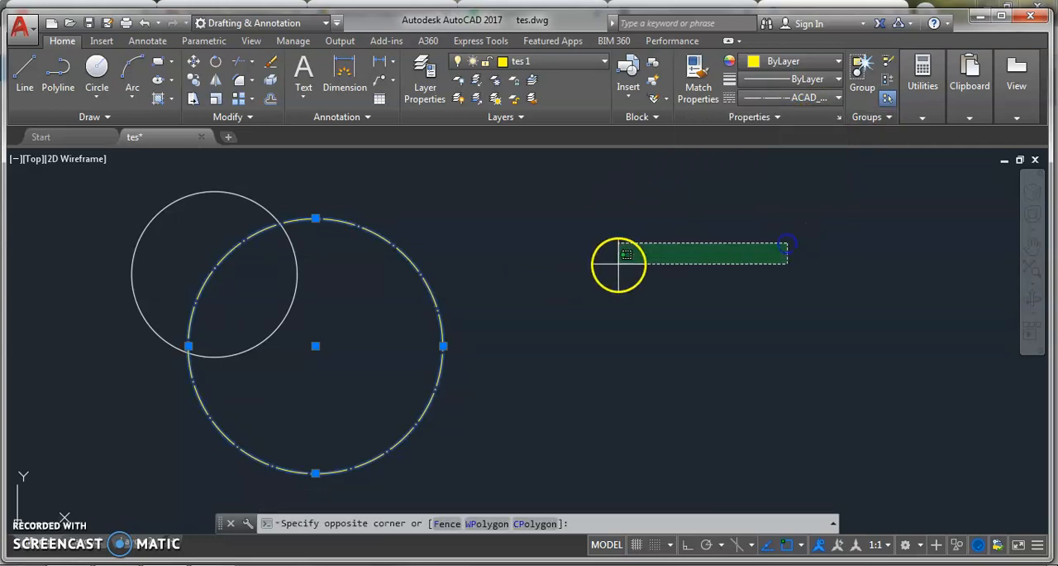
{"action": "left_click", "coordinate": [619, 264]}
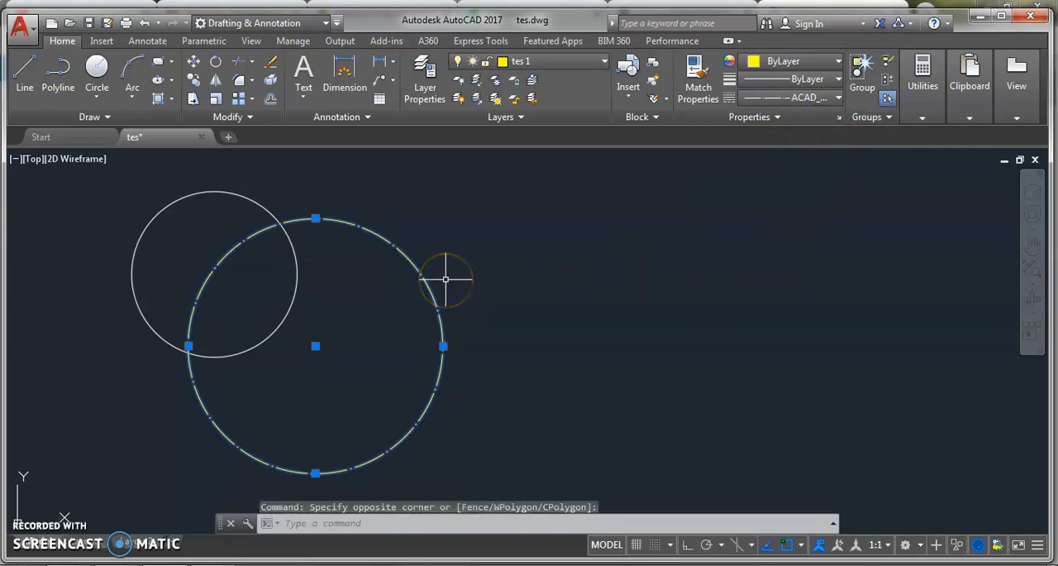
Open the yellow circle's full properties and set its linetype scale to 10
{"action": "right_click", "coordinate": [402, 263]}
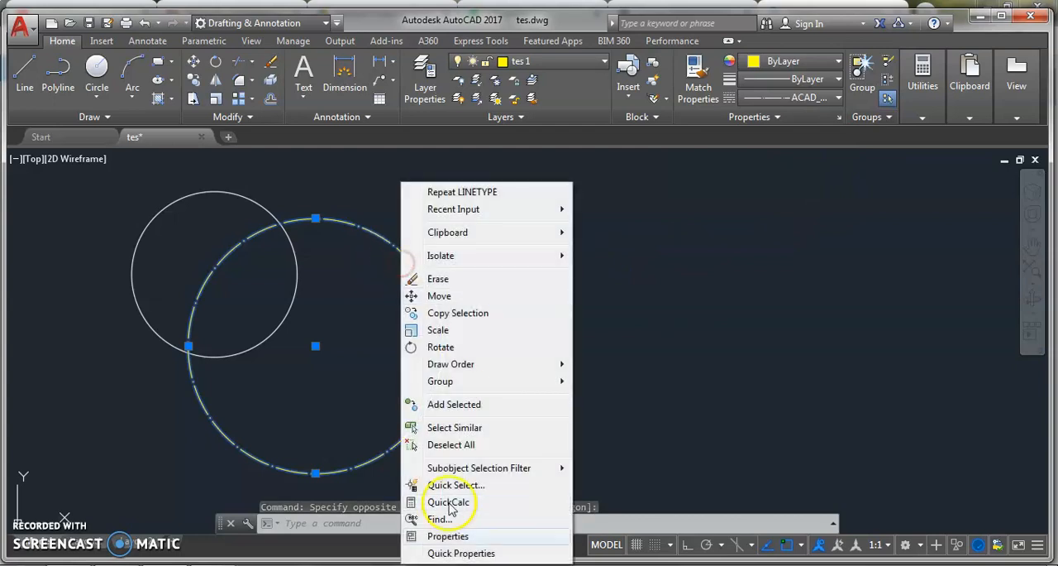
{"action": "left_click", "coordinate": [448, 537]}
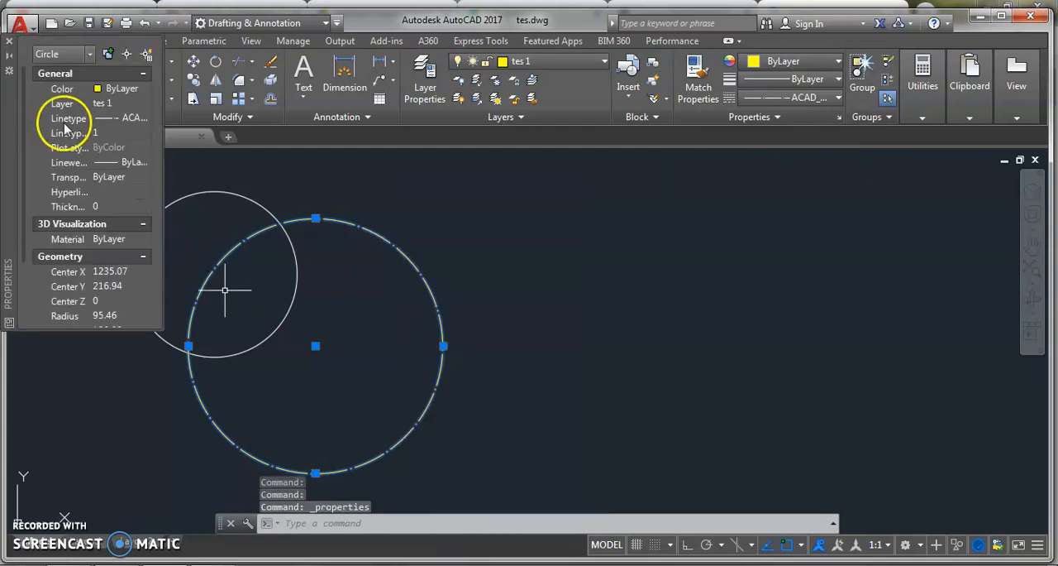
{"action": "left_click", "coordinate": [102, 134]}
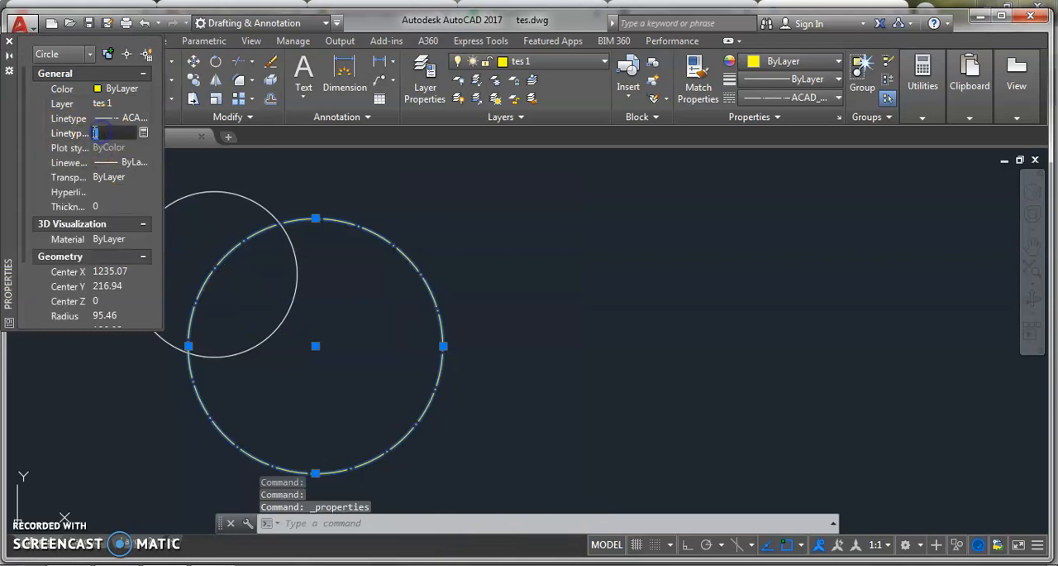
{"action": "left_click", "coordinate": [121, 163]}
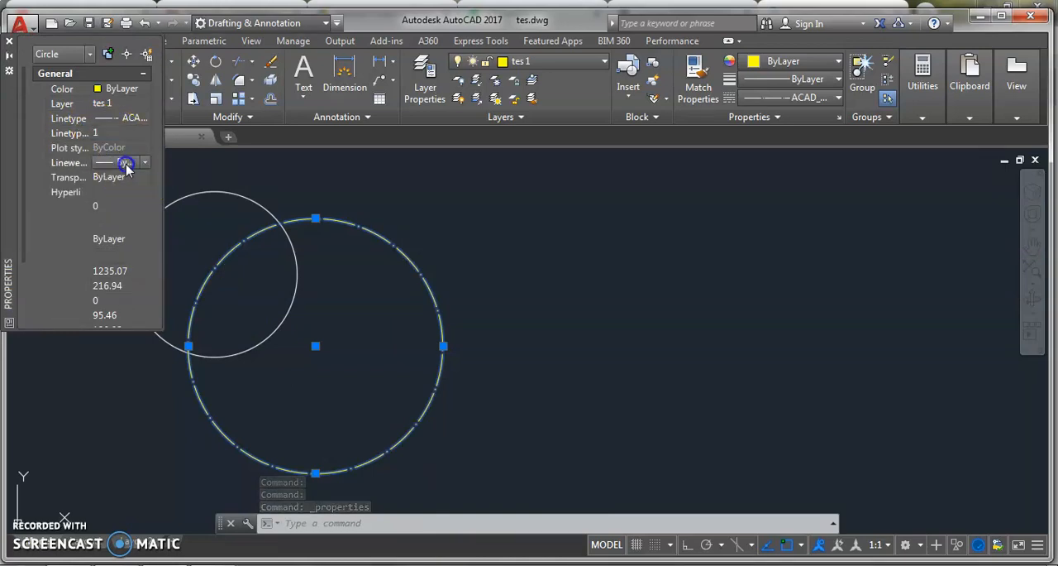
{"action": "left_click", "coordinate": [108, 122]}
{"action": "left_click", "coordinate": [142, 119]}
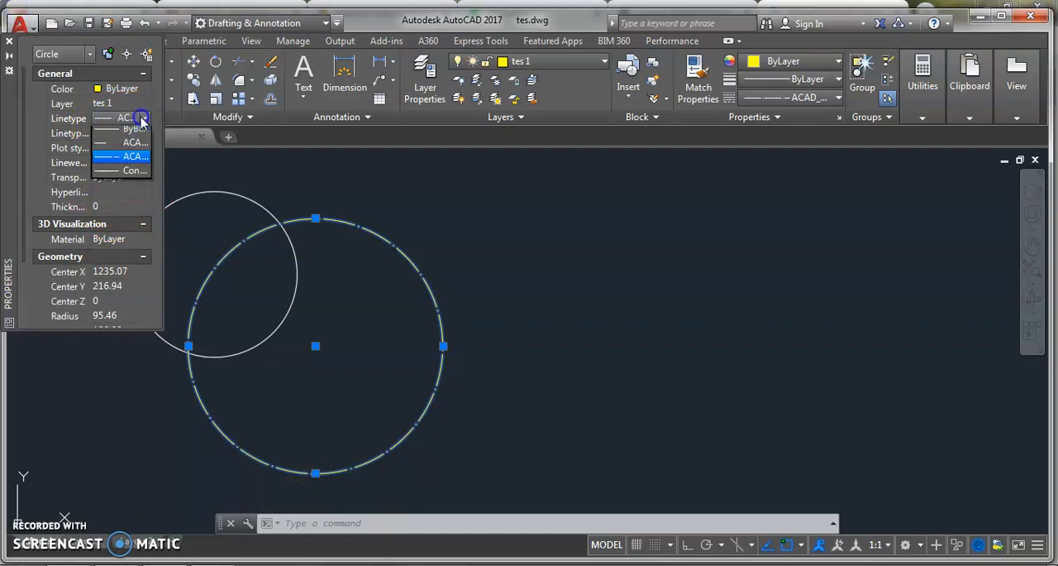
{"action": "left_click", "coordinate": [48, 151]}
{"action": "left_click", "coordinate": [100, 134]}
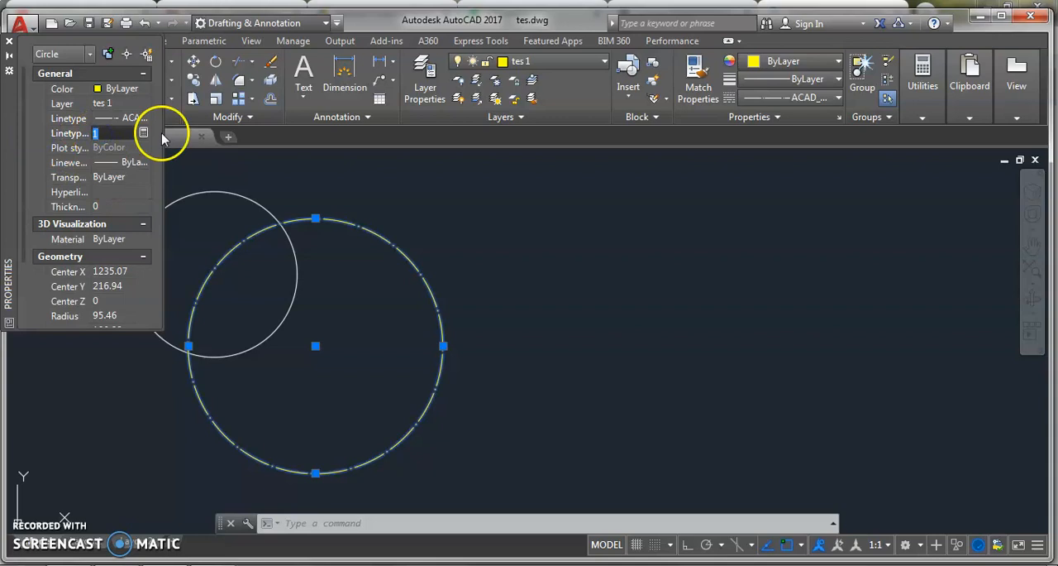
{"action": "left_click", "coordinate": [121, 94]}
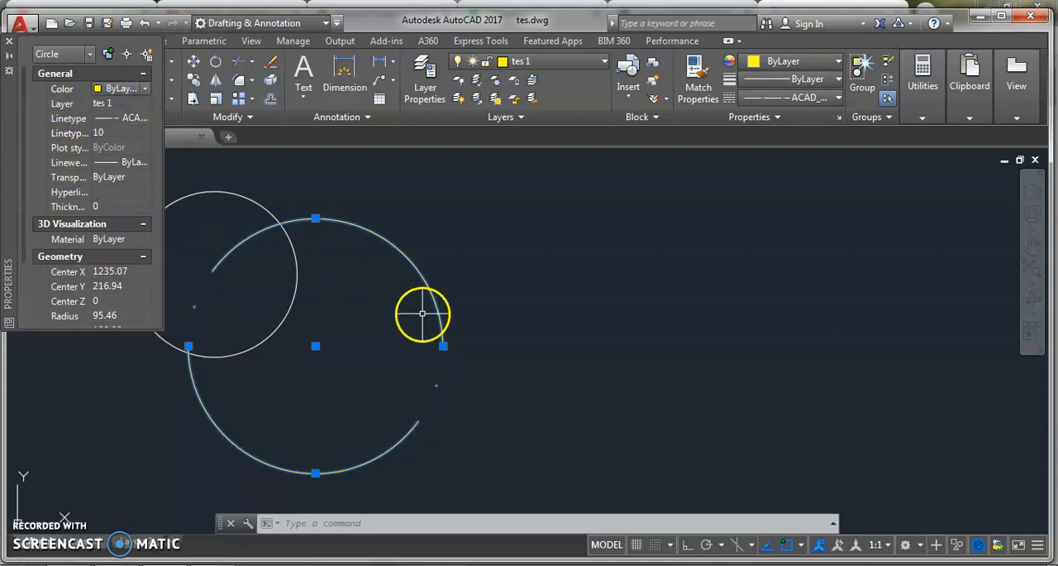
Set the yellow circle's linetype scale back to 1, close its properties and clear the selection
{"action": "left_click", "coordinate": [104, 133]}
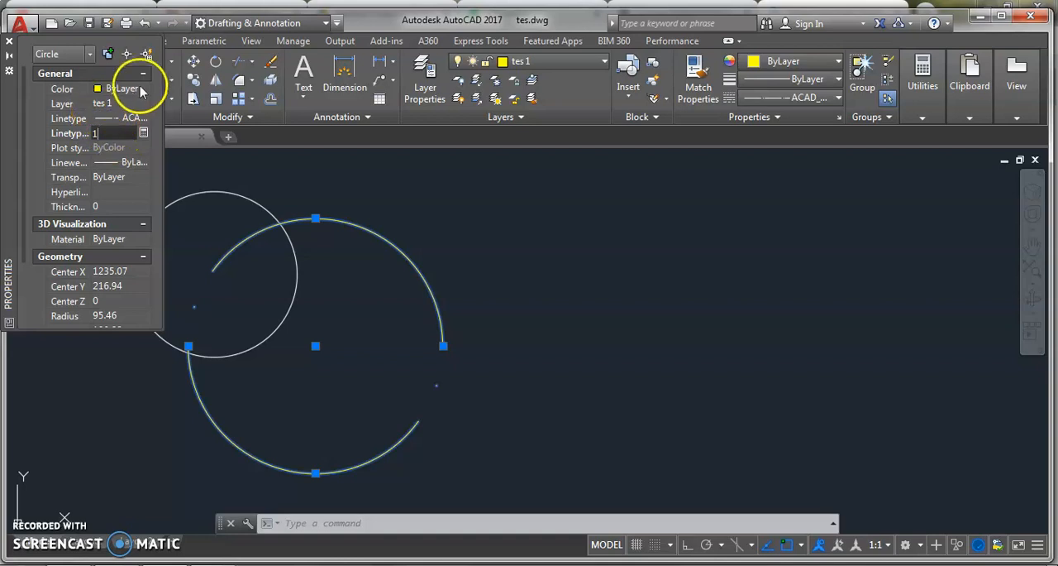
{"action": "left_click", "coordinate": [8, 41]}
{"action": "left_click", "coordinate": [346, 173]}
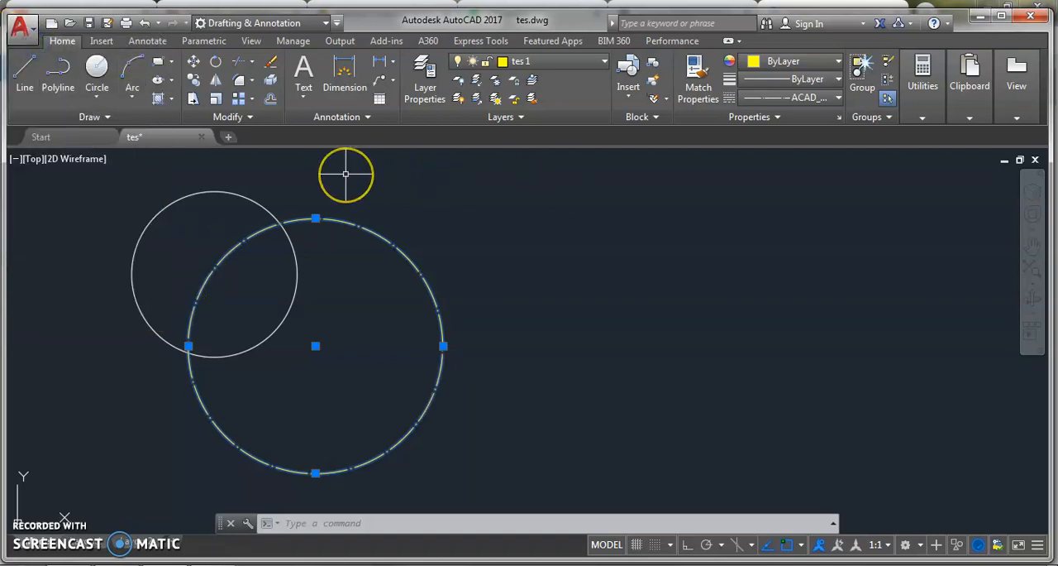
{"action": "key", "text": "Escape"}
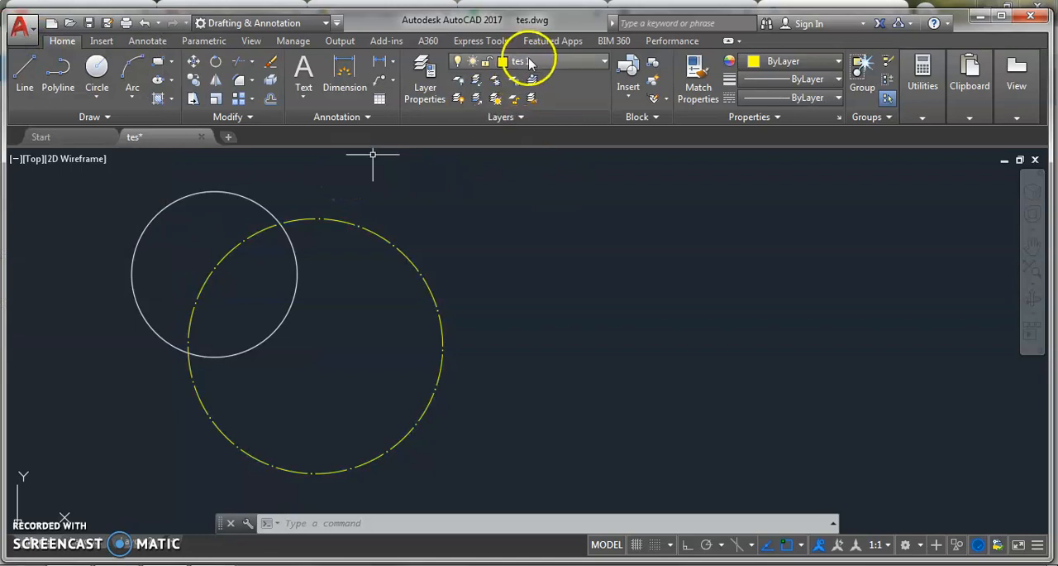
On layer tes 1, start a polyline beside the yellow circle with straight segments outlining a pointed shape
{"action": "left_click", "coordinate": [535, 66]}
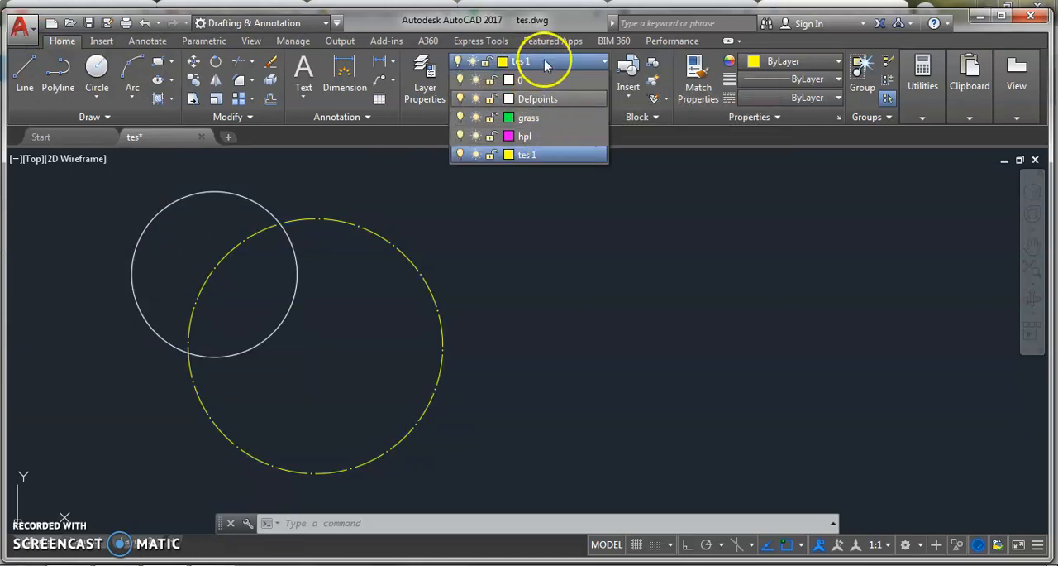
{"action": "left_click", "coordinate": [547, 253]}
{"action": "left_click", "coordinate": [58, 70]}
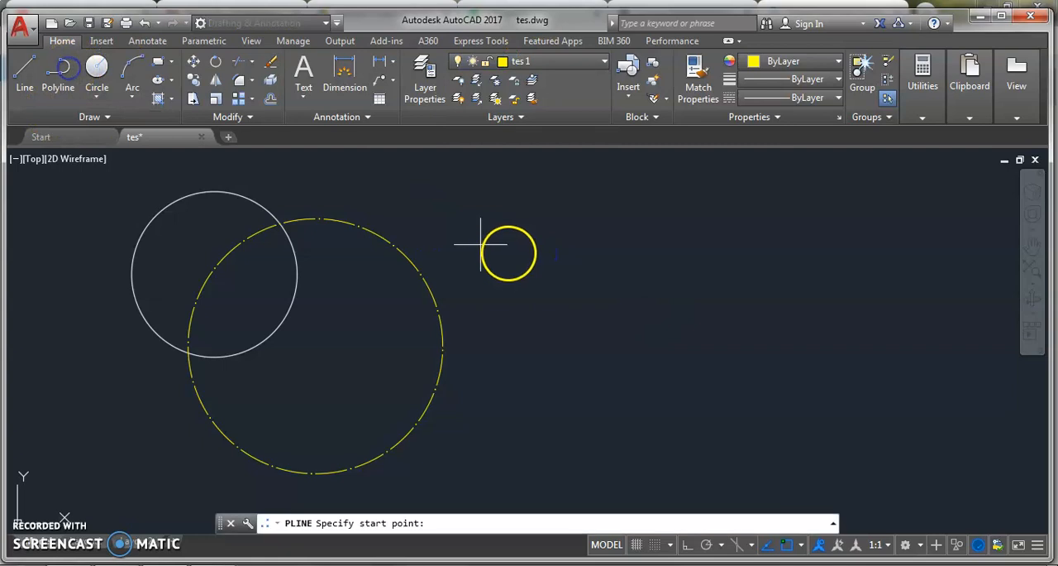
{"action": "left_click", "coordinate": [591, 291]}
{"action": "left_click", "coordinate": [733, 218]}
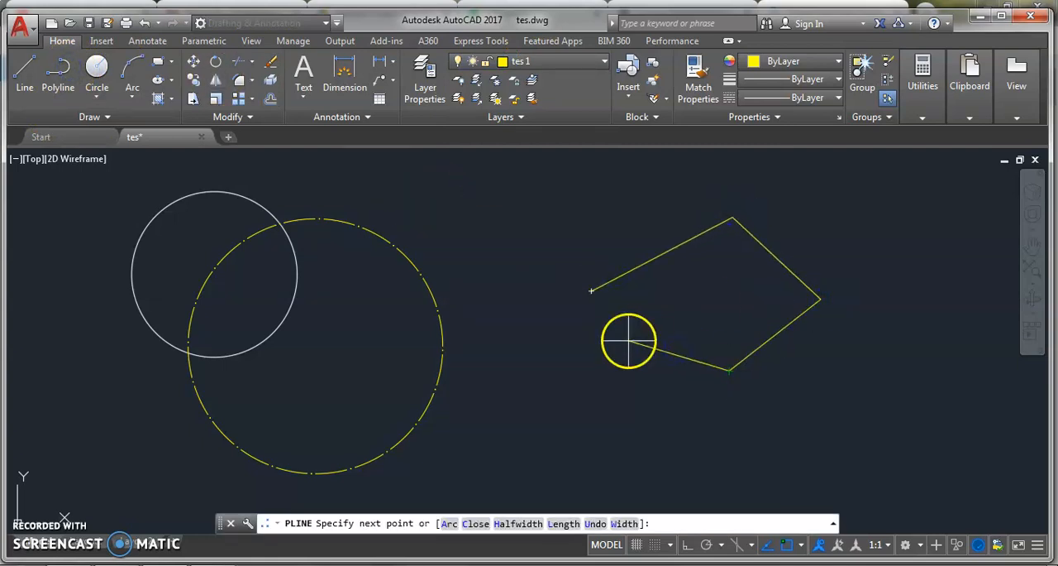
Continue the polyline with two arc segments back to its start point, switch to line mode and close it
{"action": "type", "text": "a"}
{"action": "key", "text": "Return"}
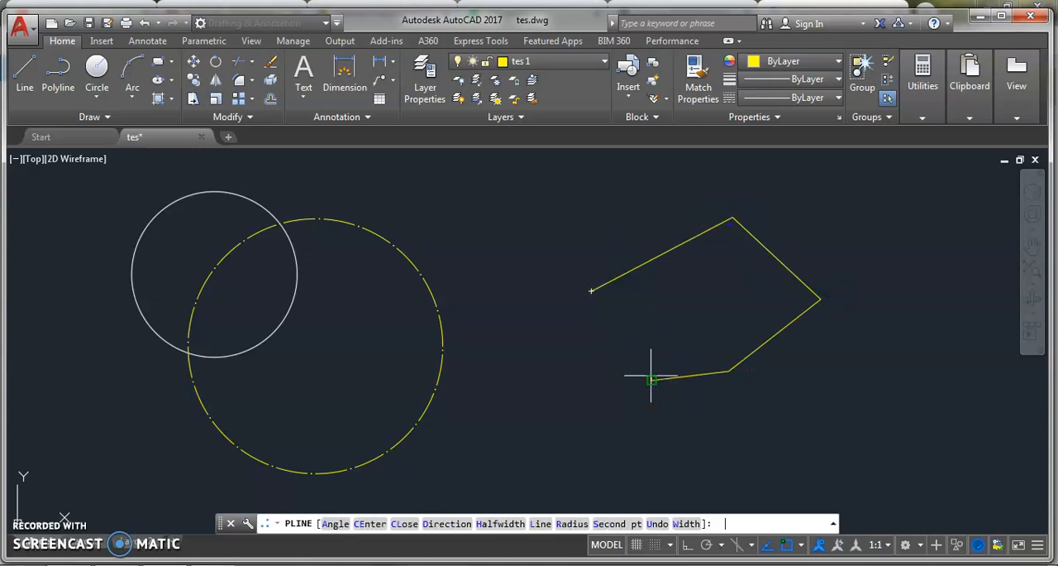
{"action": "left_click", "coordinate": [541, 364]}
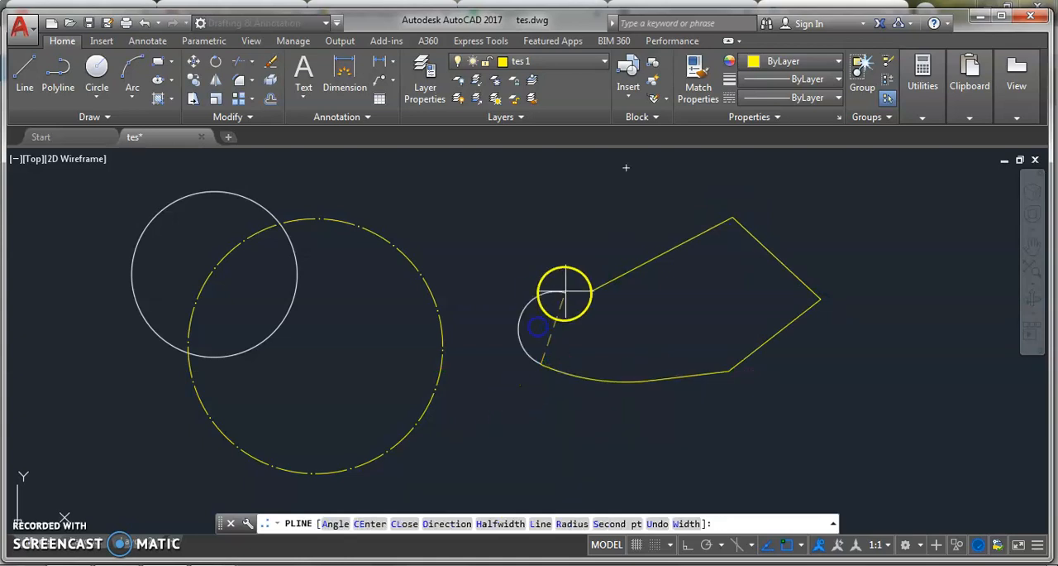
{"action": "left_click", "coordinate": [590, 290]}
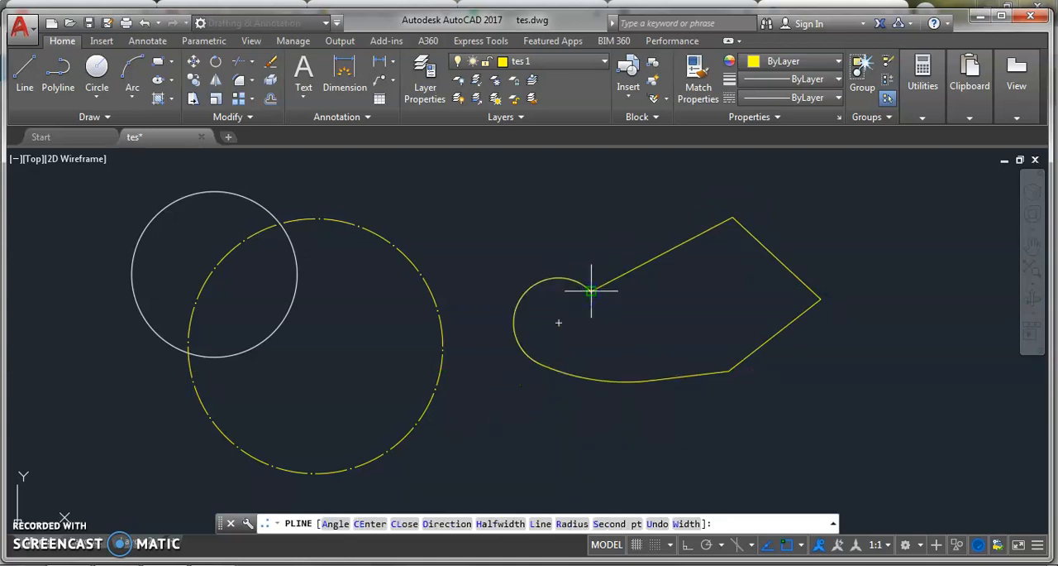
{"action": "type", "text": "l"}
{"action": "key", "text": "Return"}
{"action": "type", "text": "c"}
{"action": "key", "text": "Return"}
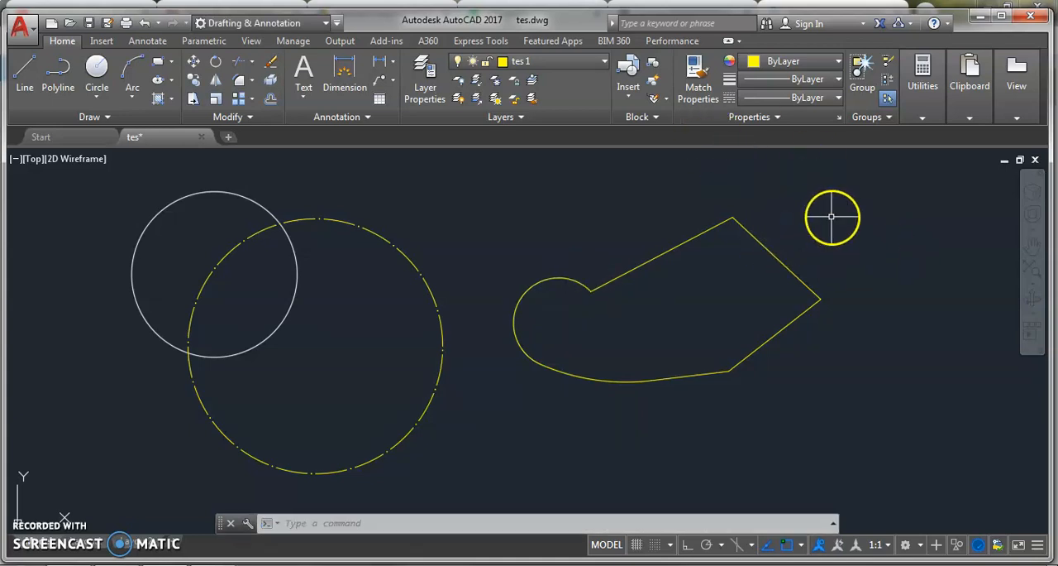
Move the yellow polyline to layer hpl and clear the selection
{"action": "left_click", "coordinate": [783, 201]}
{"action": "left_click", "coordinate": [697, 266]}
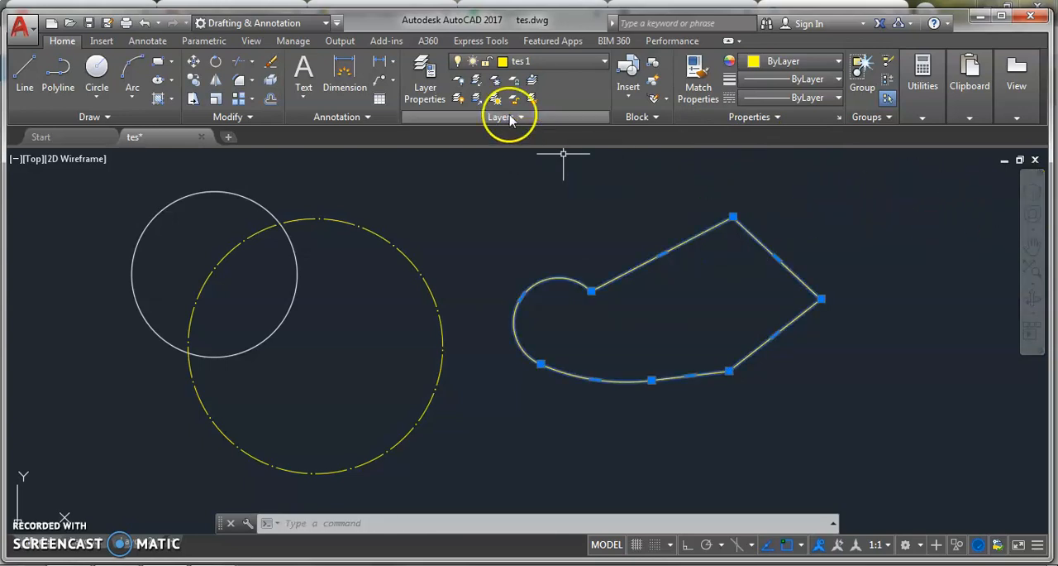
{"action": "left_click", "coordinate": [568, 58]}
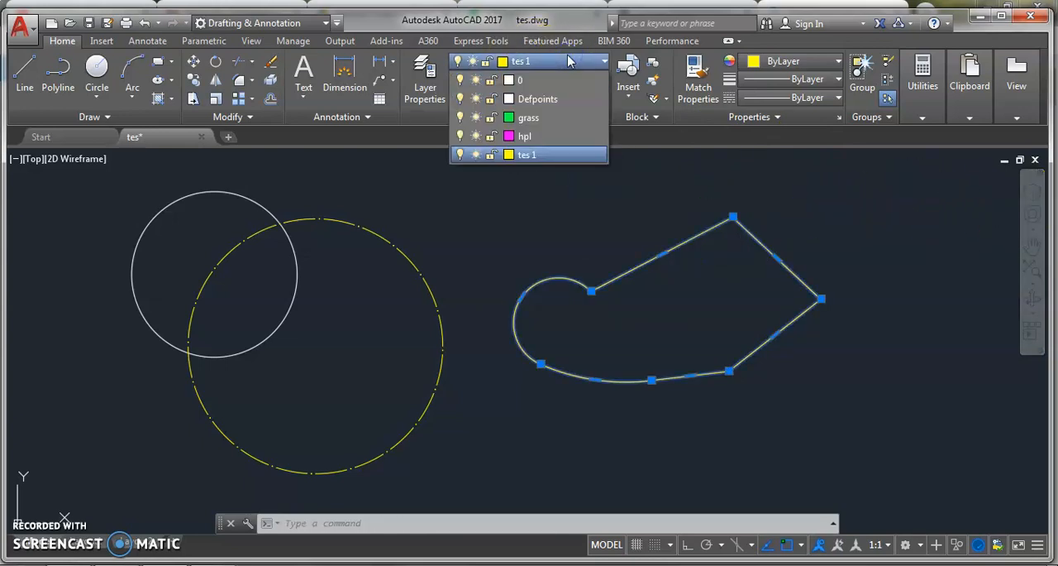
{"action": "left_click", "coordinate": [554, 136]}
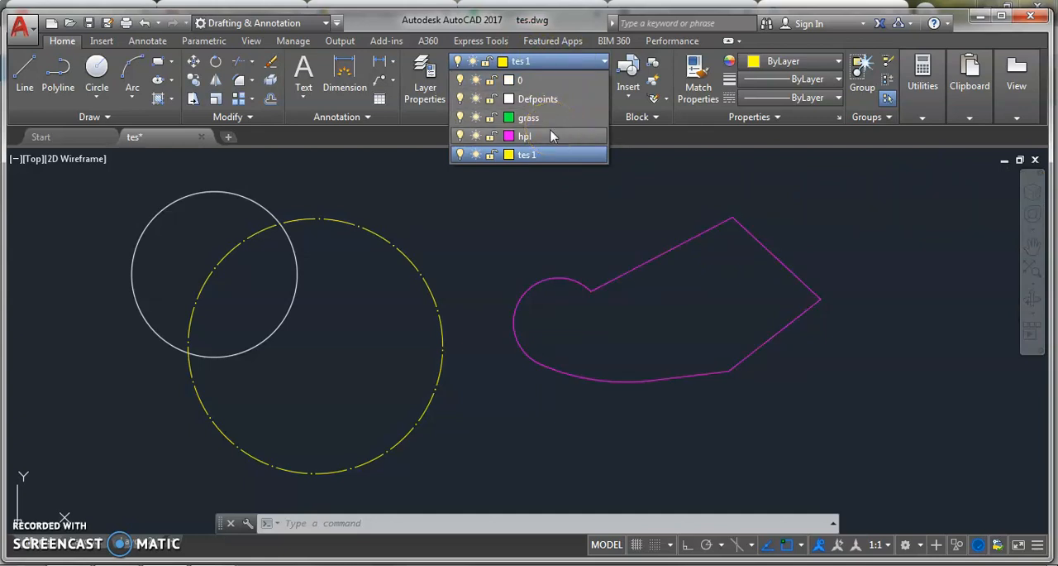
{"action": "left_click", "coordinate": [544, 137]}
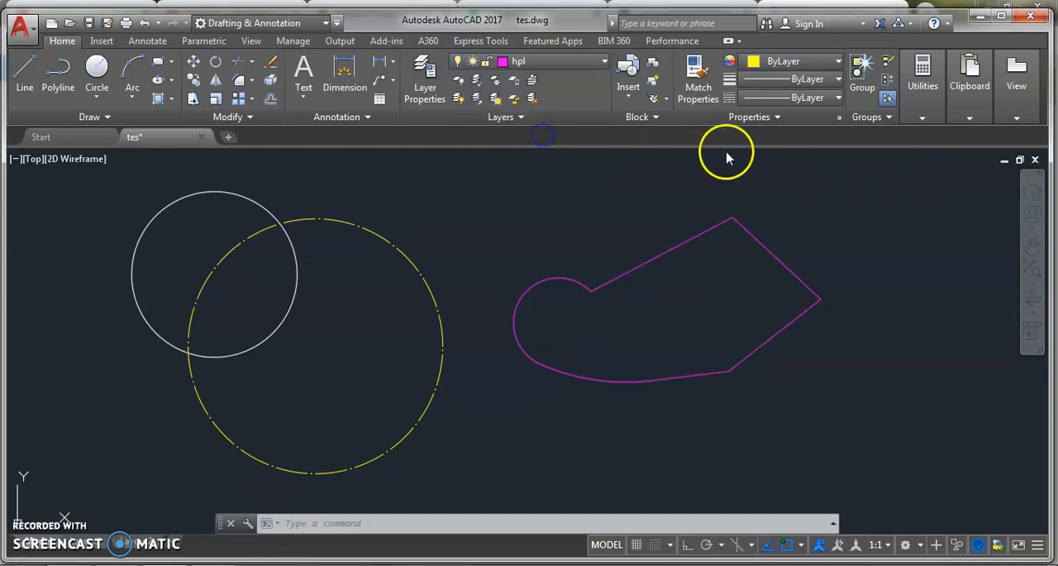
{"action": "left_click", "coordinate": [803, 215]}
{"action": "key", "text": "Escape"}
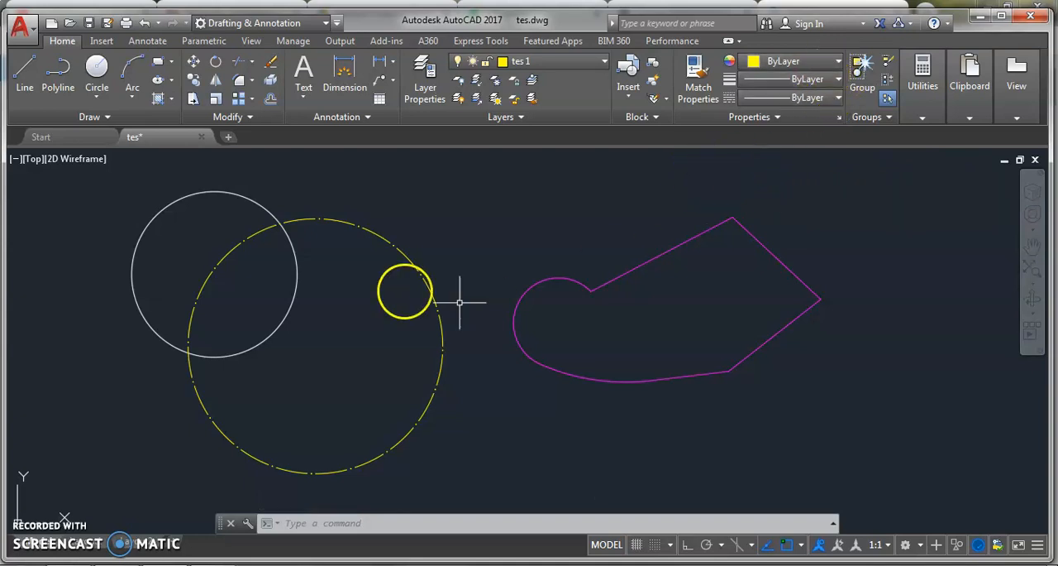
Draw a circle on layer tes 1 centered inside the magenta polyline, overlapping its lower edge
{"action": "left_click", "coordinate": [96, 70]}
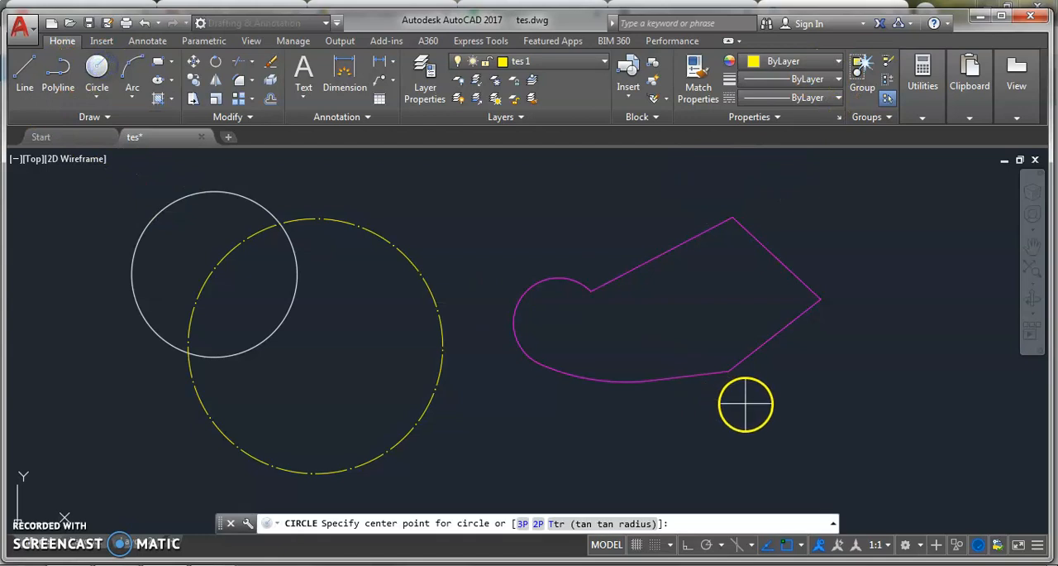
{"action": "left_click", "coordinate": [710, 347]}
{"action": "left_click", "coordinate": [761, 408]}
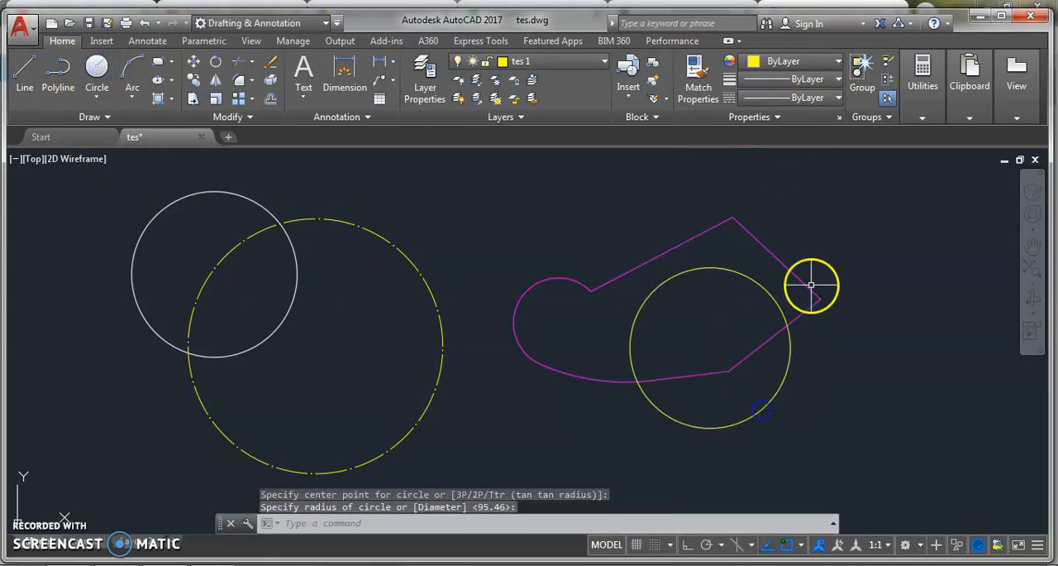
Move the new circle overlapping the magenta polyline to layer 0 and clear the selection
{"action": "left_click", "coordinate": [814, 414]}
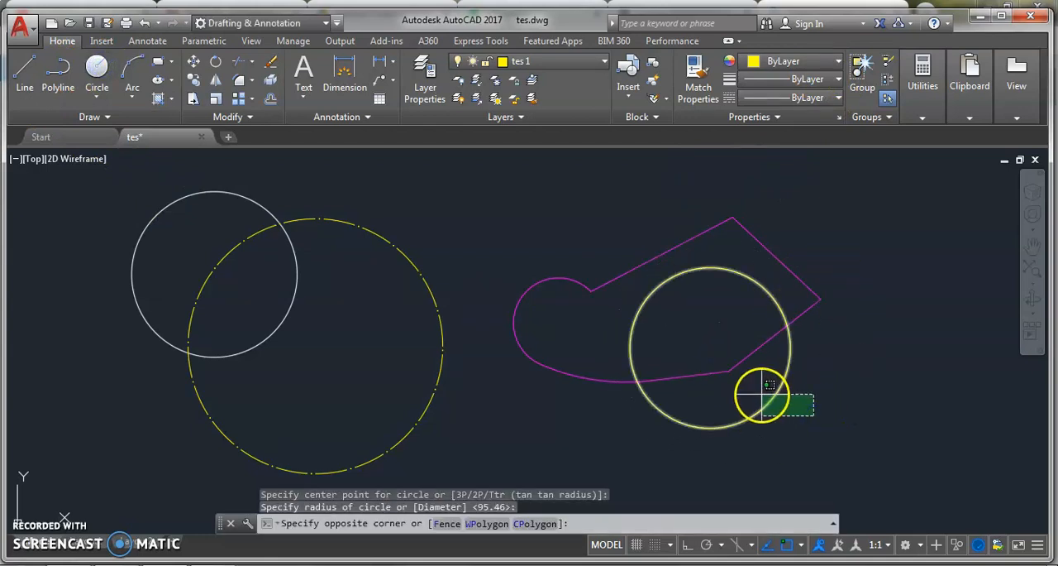
{"action": "left_click", "coordinate": [761, 397]}
{"action": "left_click", "coordinate": [605, 61]}
{"action": "left_click", "coordinate": [512, 70]}
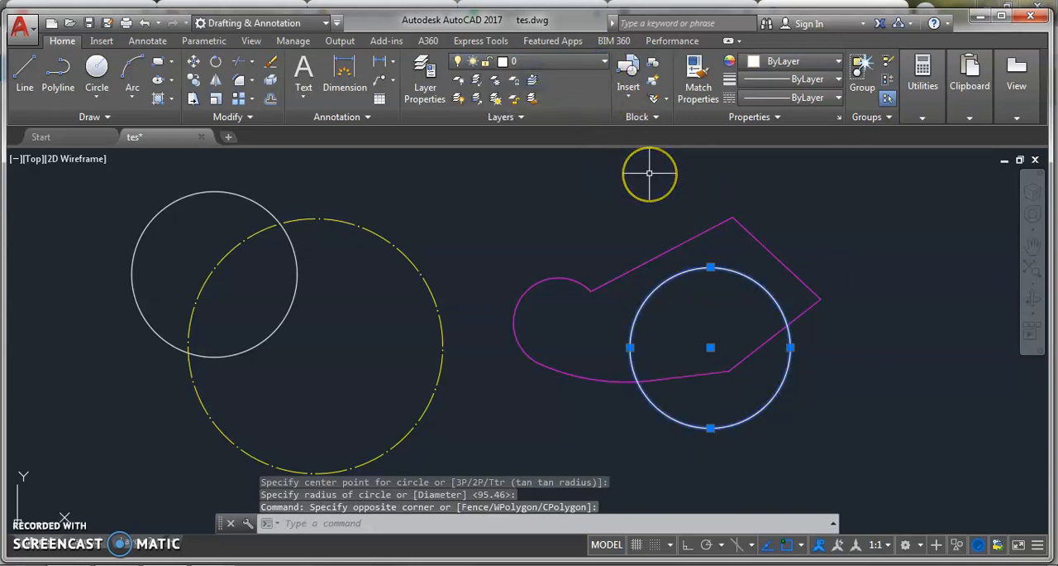
{"action": "key", "text": "Escape"}
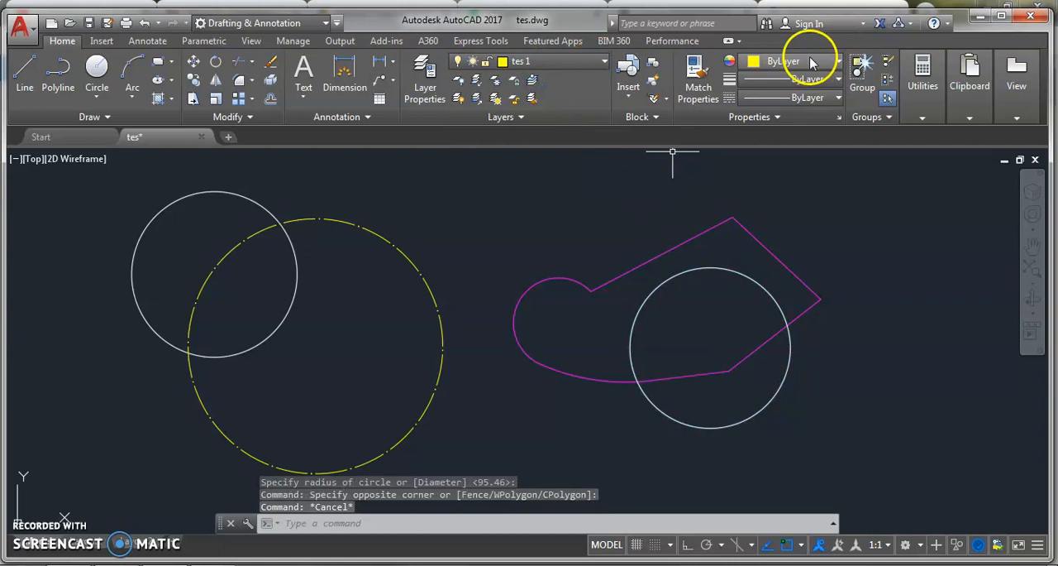
Override the color of the circle overlapping the polyline with green 19,155,72 and clear the selection
{"action": "left_click", "coordinate": [779, 432]}
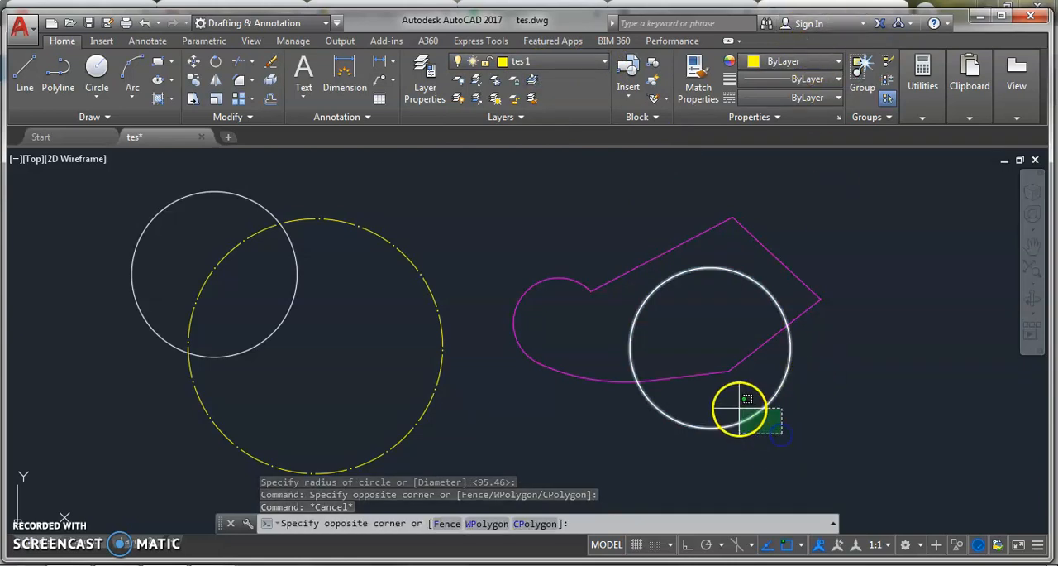
{"action": "left_click", "coordinate": [738, 400]}
{"action": "left_click", "coordinate": [815, 61]}
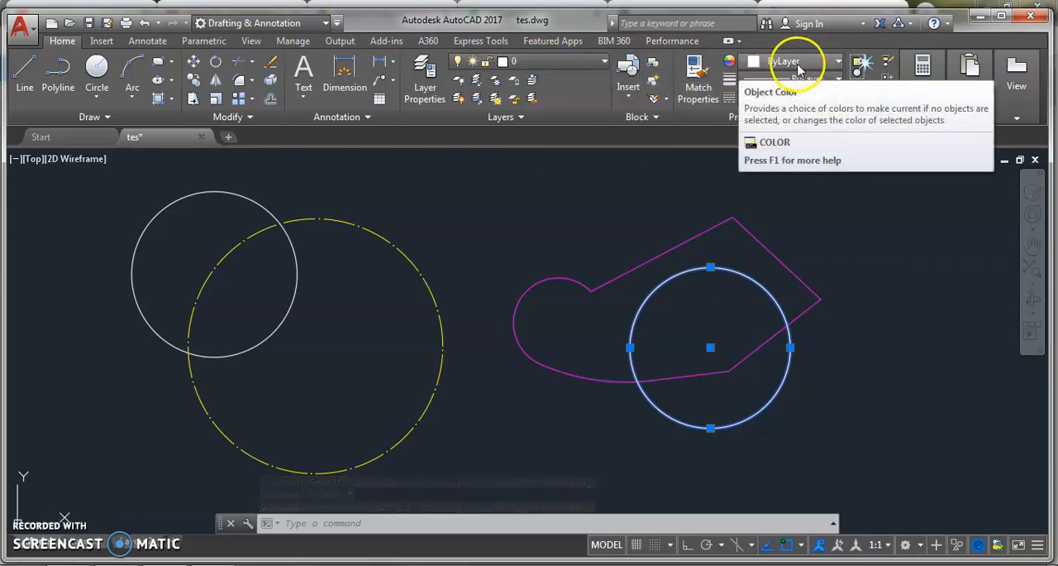
{"action": "left_click", "coordinate": [837, 64]}
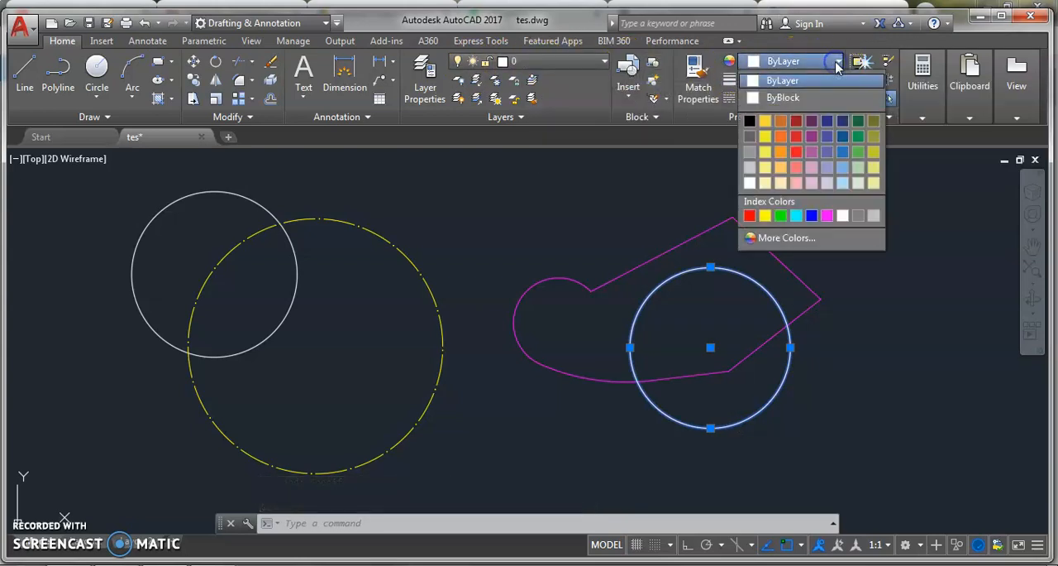
{"action": "left_click", "coordinate": [858, 138]}
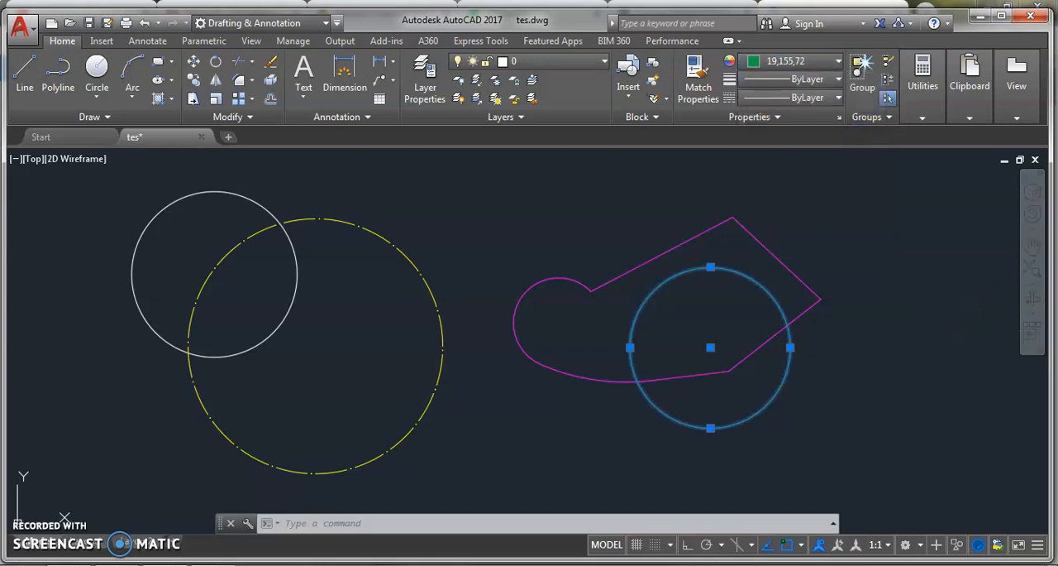
{"action": "key", "text": "Escape"}
Select the green circle to check its layer and color assignment, and clear the selection
{"action": "left_click", "coordinate": [803, 409]}
{"action": "left_click", "coordinate": [760, 384]}
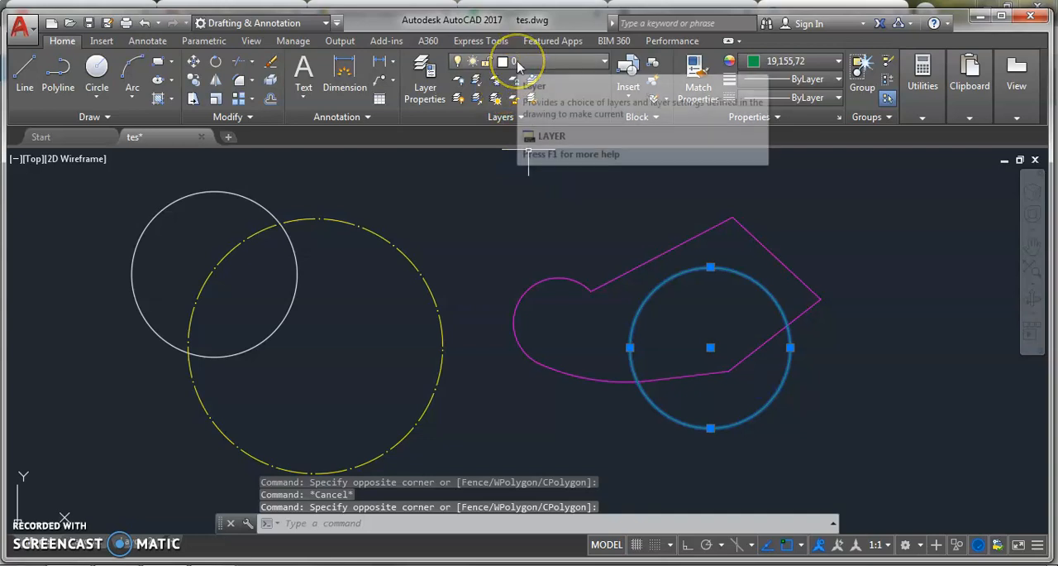
{"action": "key", "text": "Escape"}
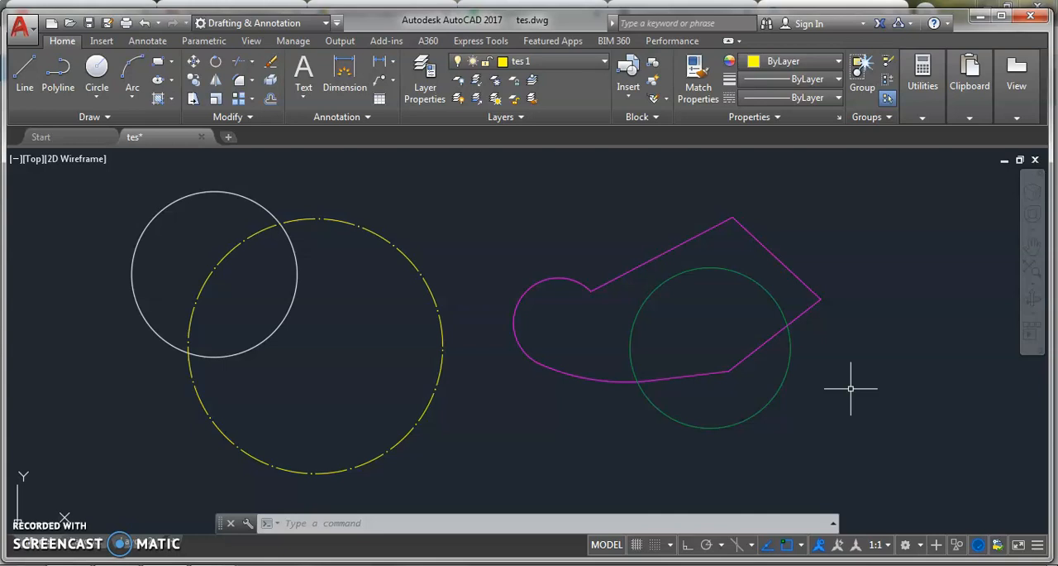
Set the green circle's color back to ByLayer and clear the selection
{"action": "left_click", "coordinate": [815, 387]}
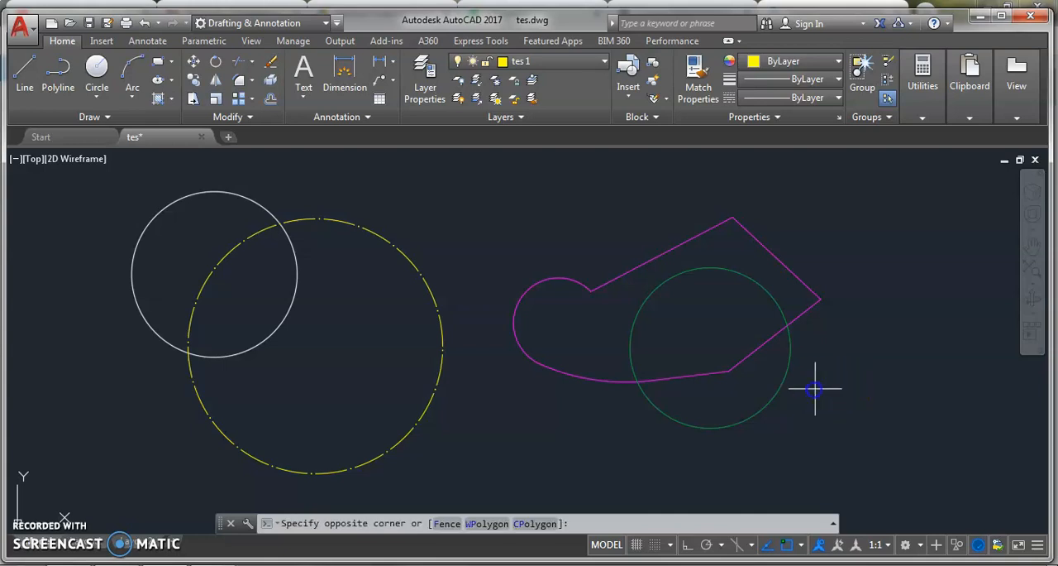
{"action": "left_click", "coordinate": [779, 370]}
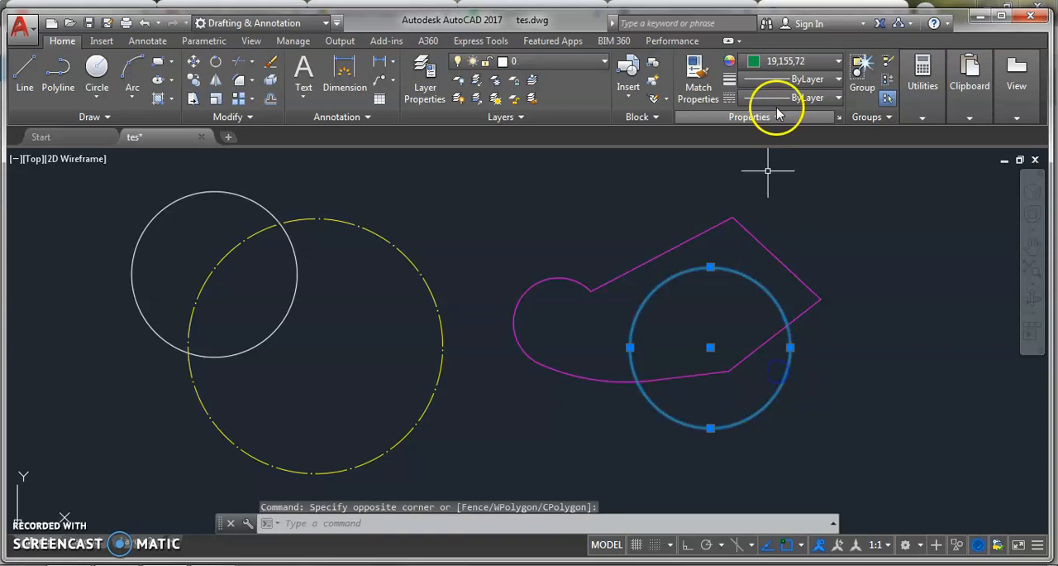
{"action": "left_click", "coordinate": [821, 63]}
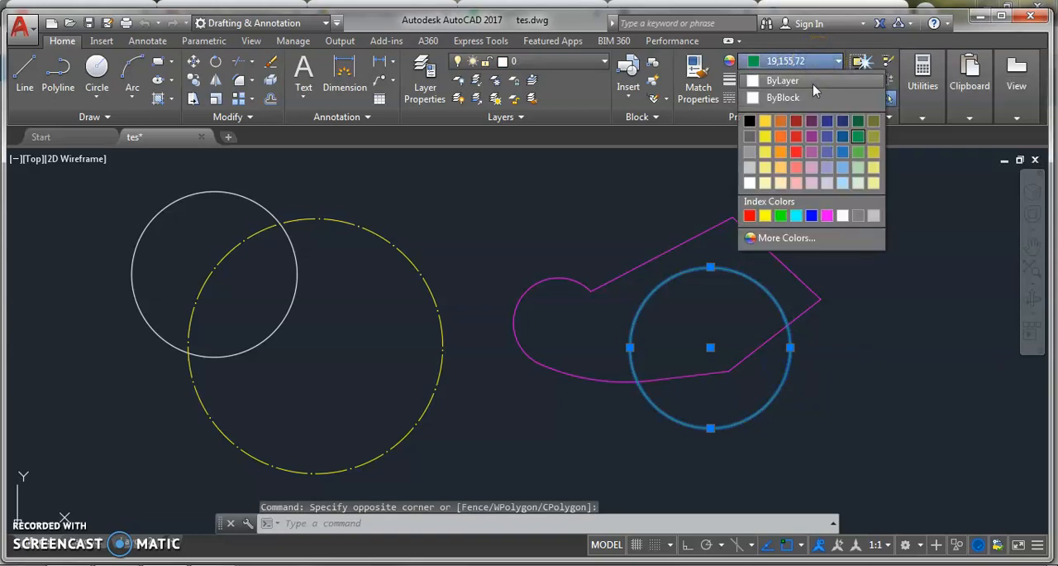
{"action": "left_click", "coordinate": [813, 84]}
{"action": "key", "text": "Escape"}
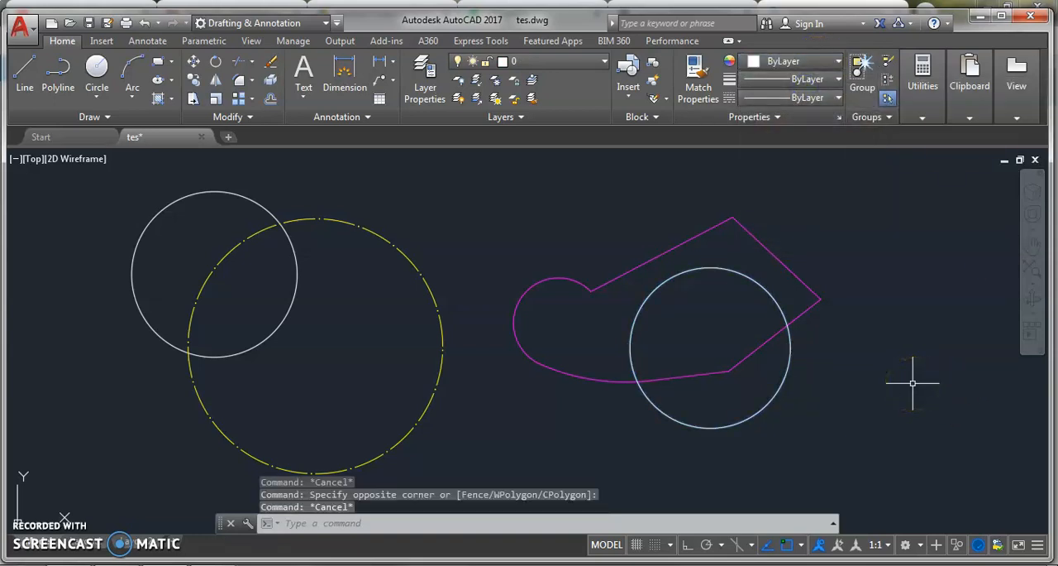
{"action": "left_click", "coordinate": [903, 380]}
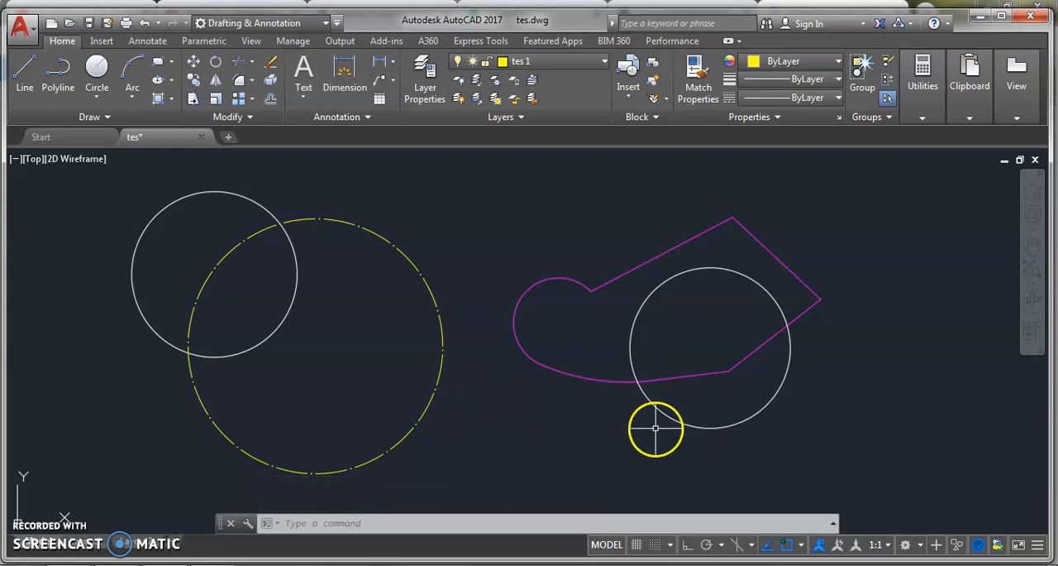
Open the plot settings for the model, choose DWG To PDF.pc3 as the plotter and close them without plotting
{"action": "middle_click_drag", "start_coordinate": [569, 246], "coordinate": [580, 254]}
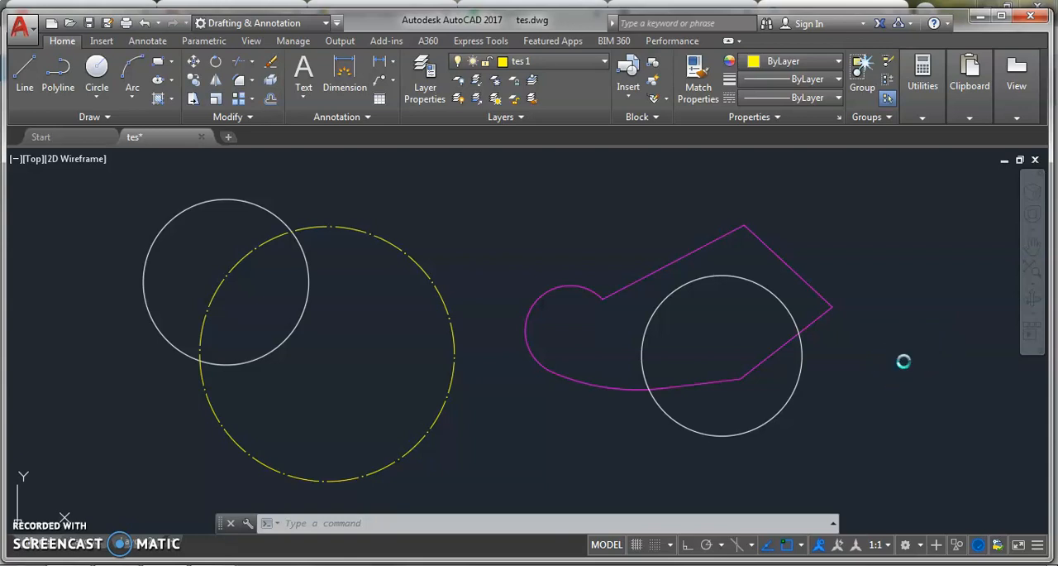
{"action": "key", "text": "ctrl+p"}
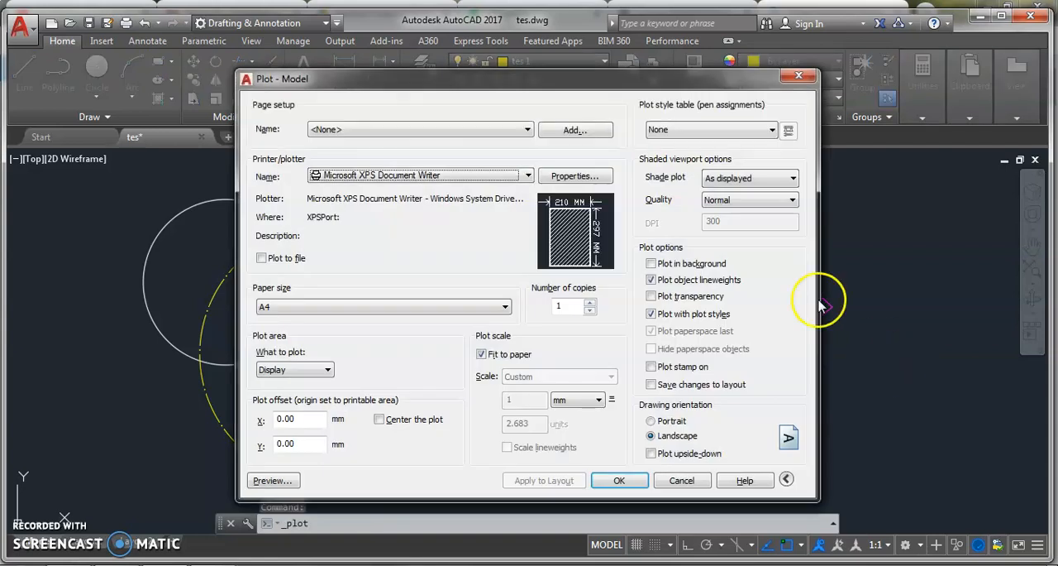
{"action": "left_click", "coordinate": [487, 175]}
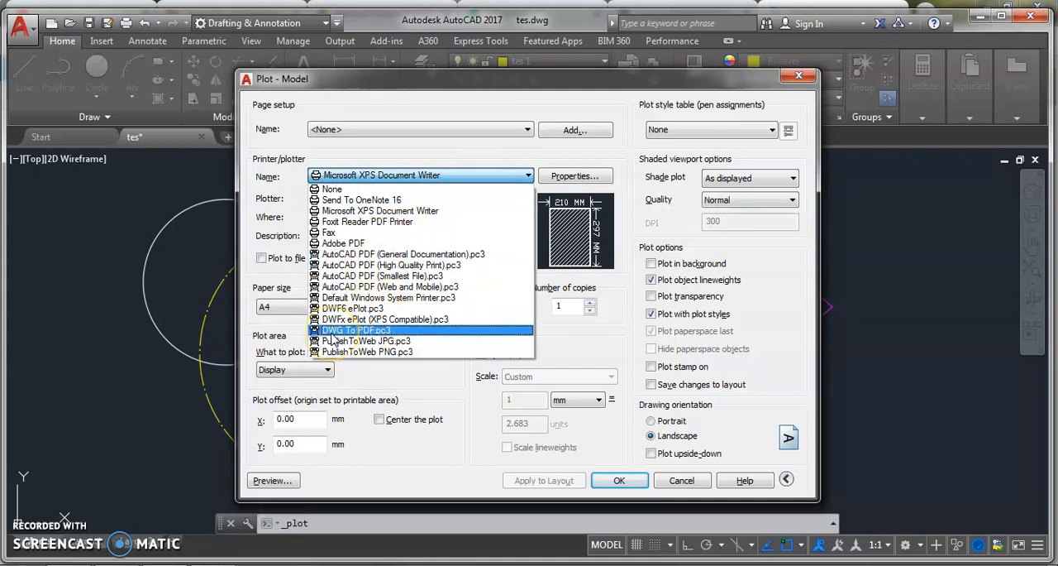
{"action": "left_click", "coordinate": [364, 330]}
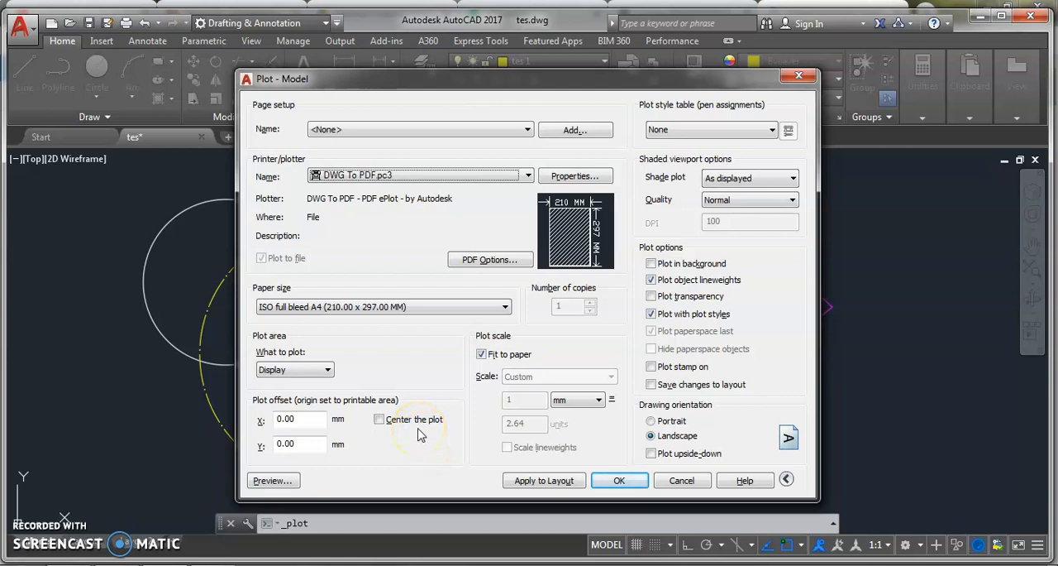
{"action": "left_click", "coordinate": [799, 76]}
{"action": "left_click", "coordinate": [874, 245]}
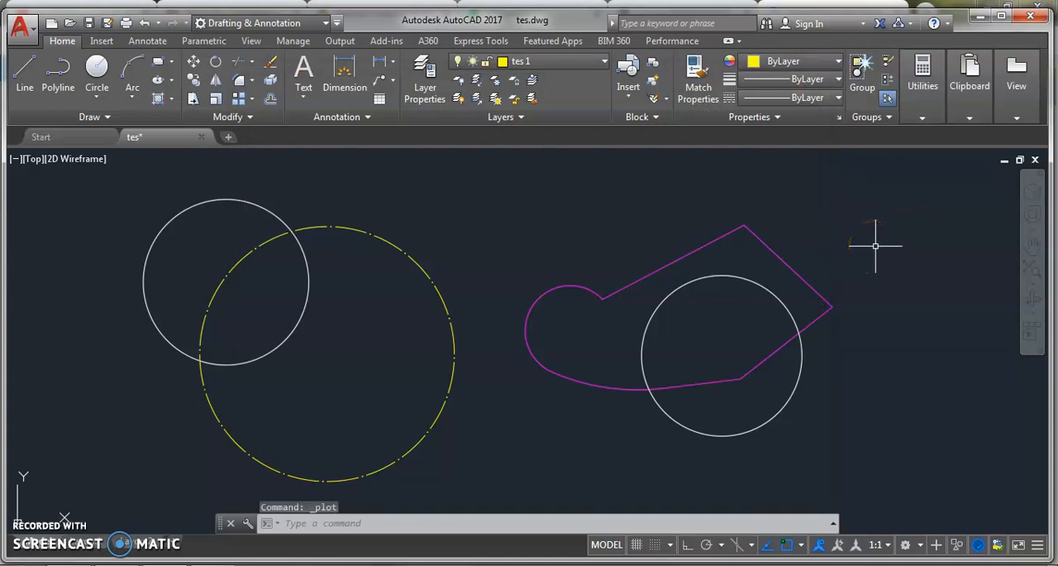